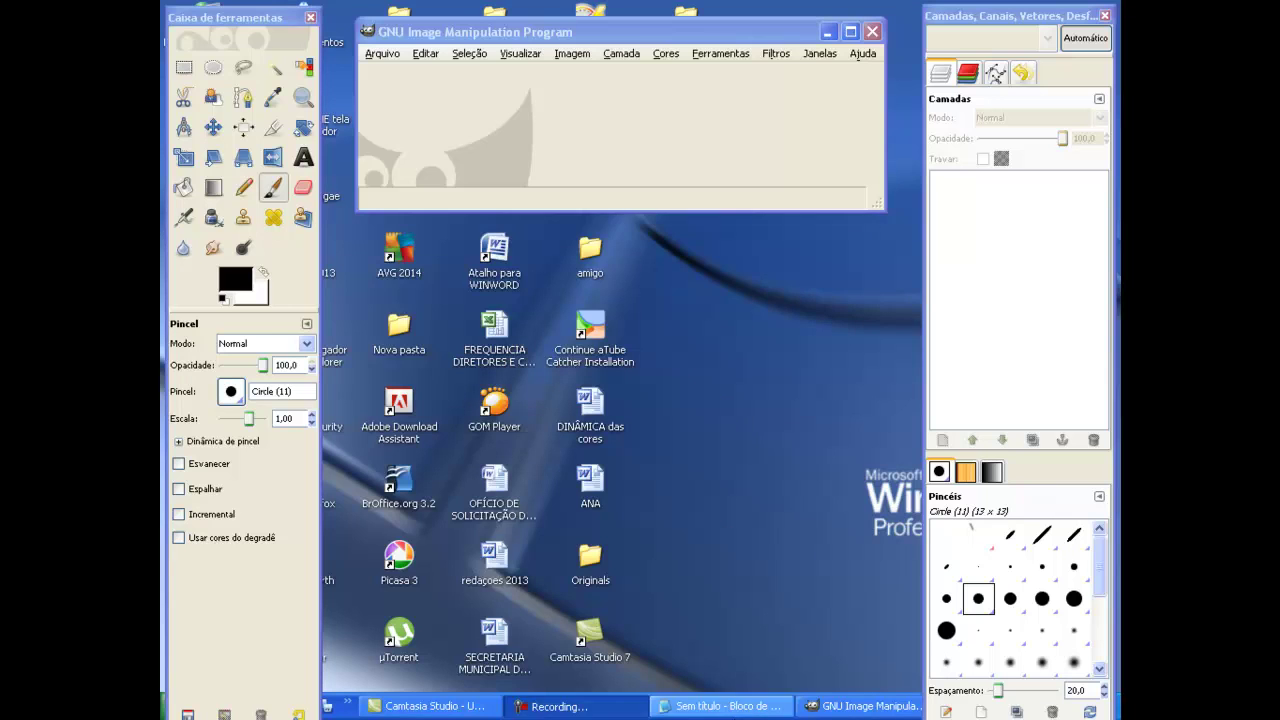
Move the tutorial notes window lower, then put it away to return to GIMP.
click(720, 706)
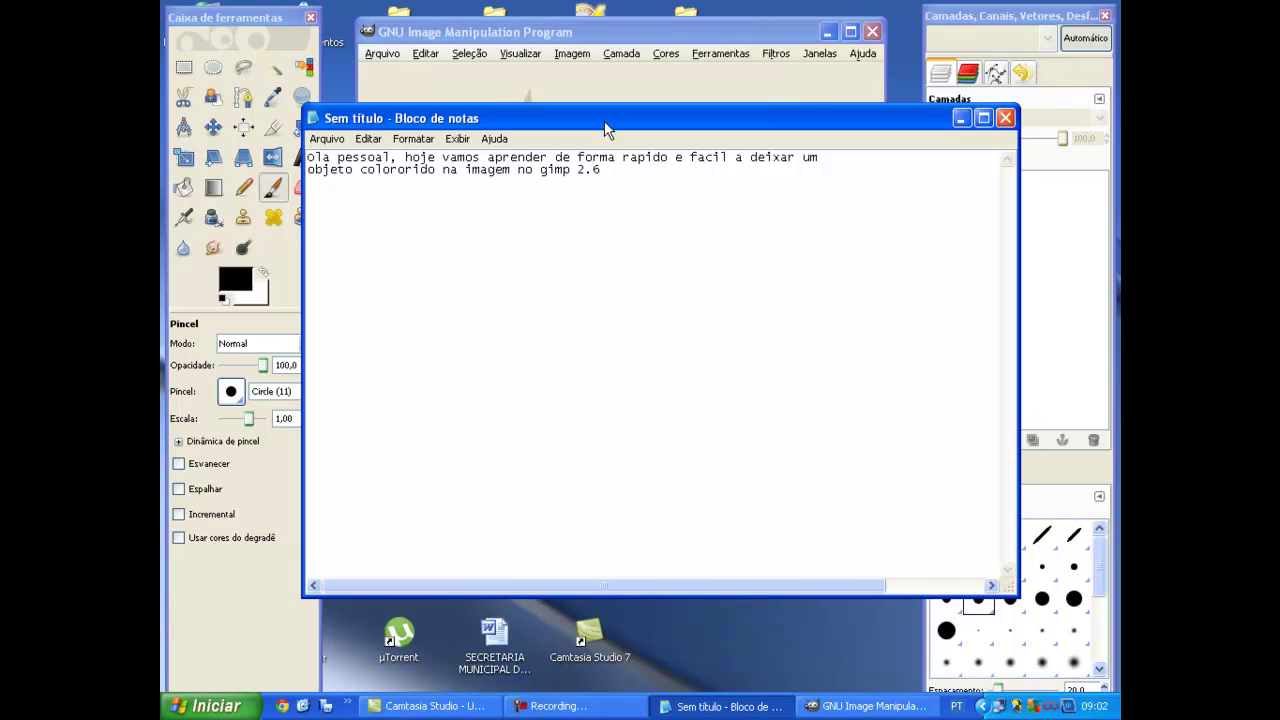
drag(604, 128, 617, 222)
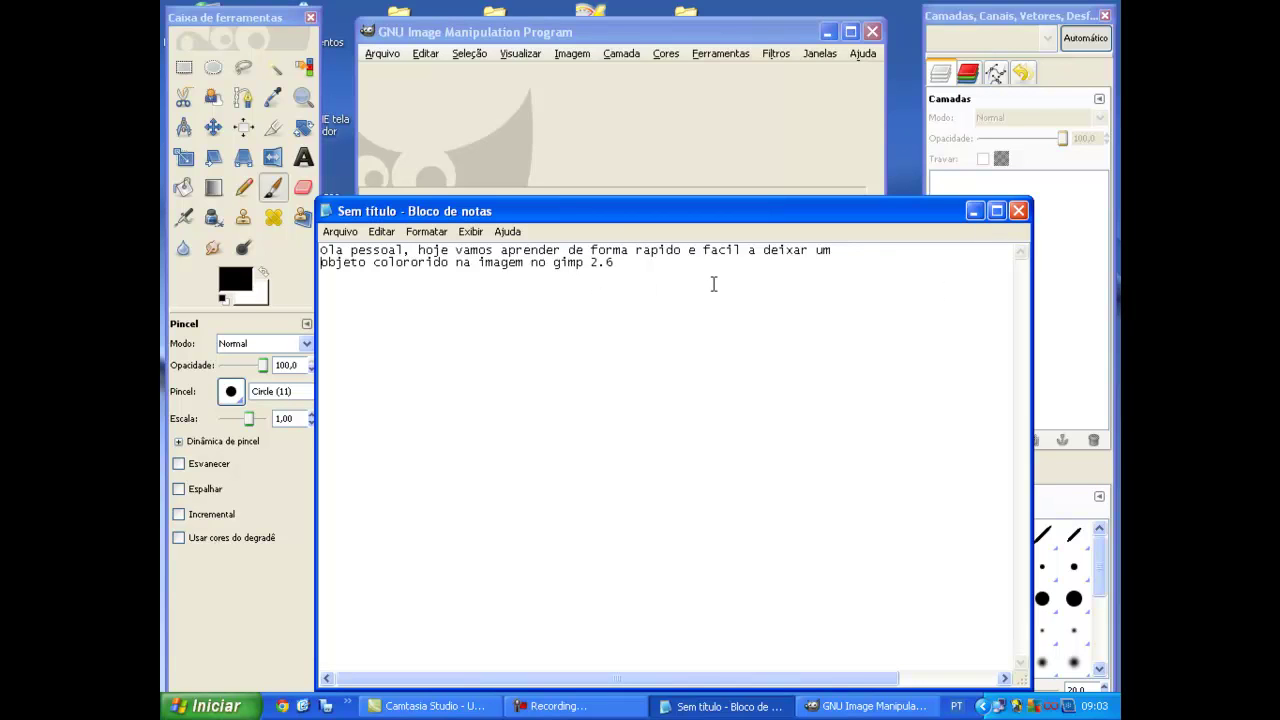
click(974, 211)
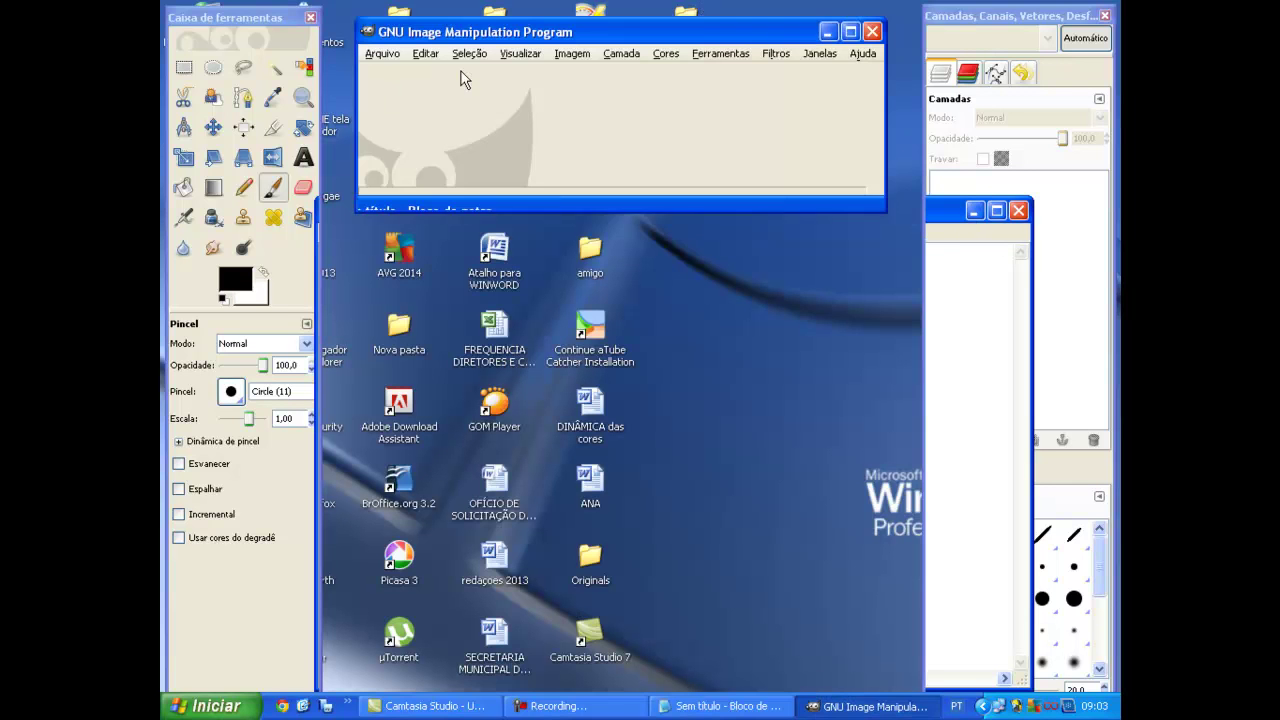
Open angelina-jolie-arte.jpg from the Desktop > gimp folder.
click(382, 55)
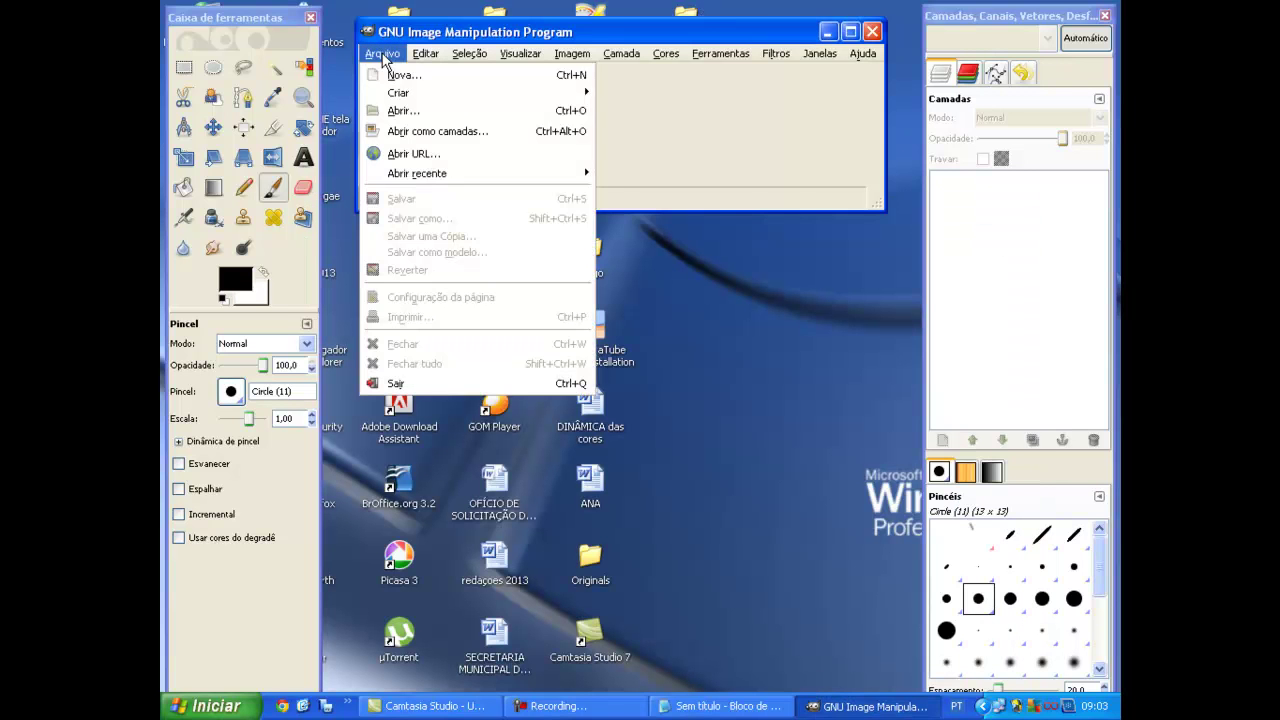
click(430, 112)
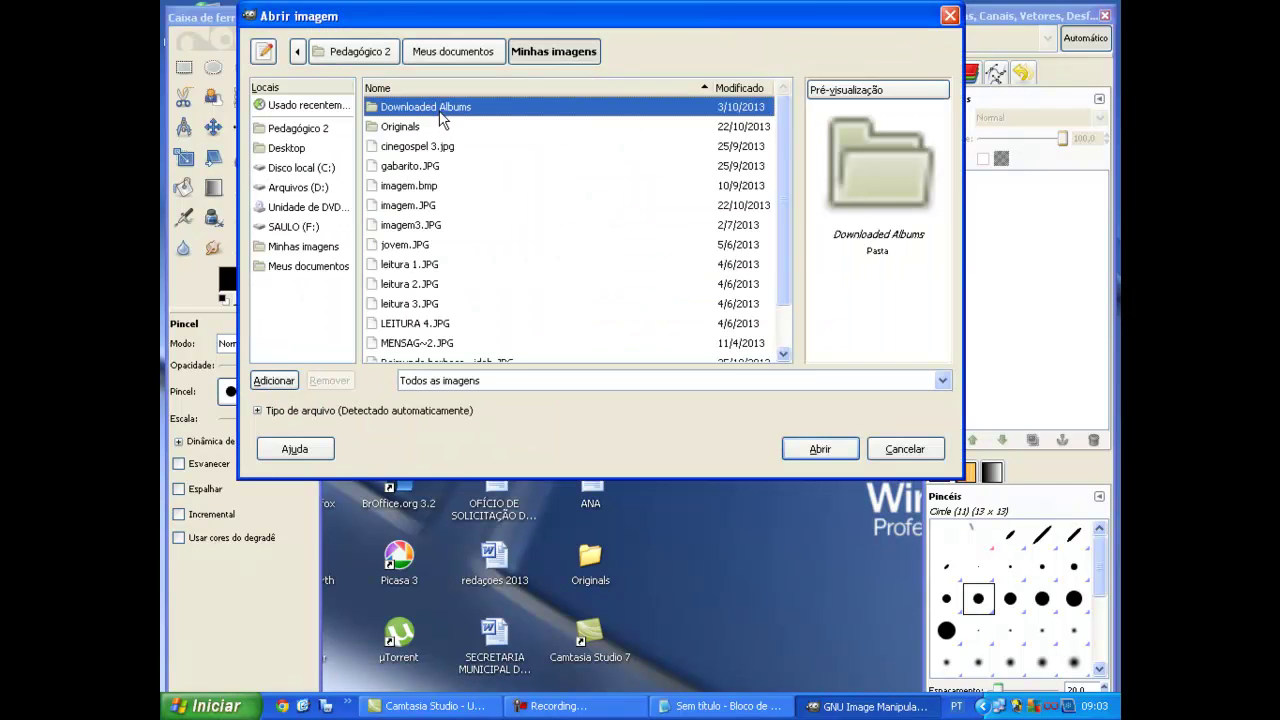
click(298, 147)
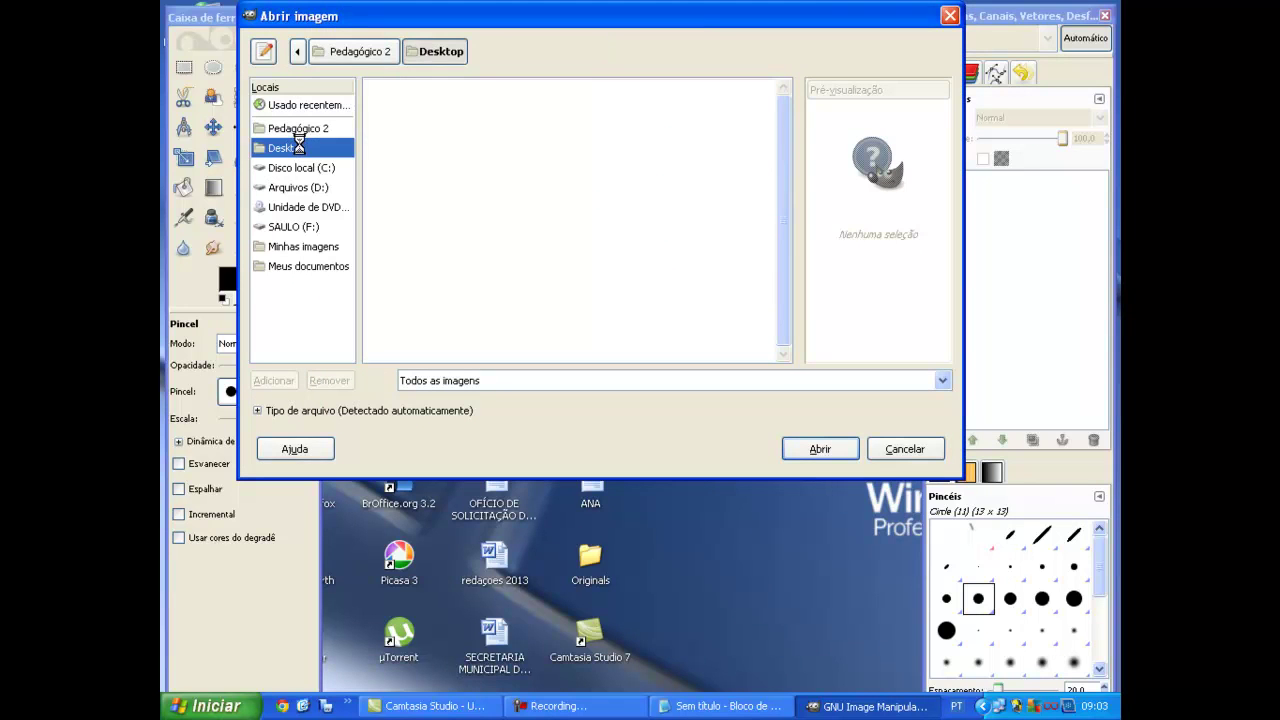
double_click(377, 165)
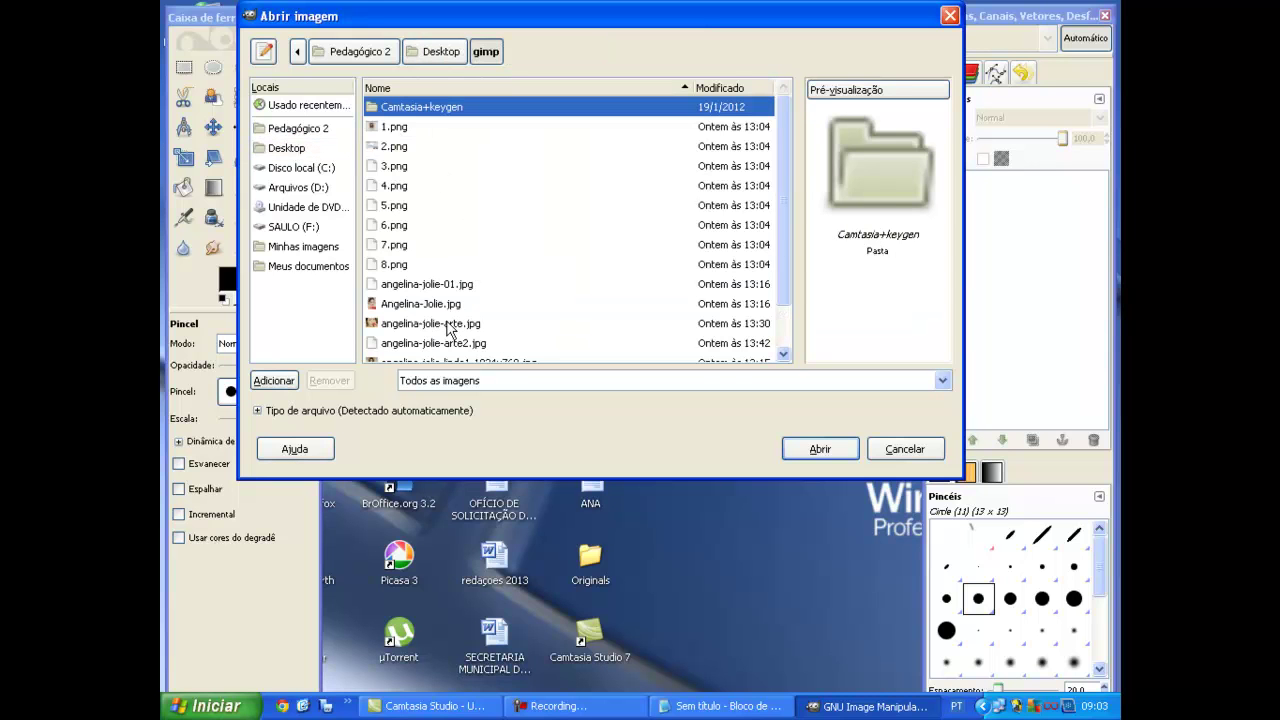
click(449, 324)
click(812, 450)
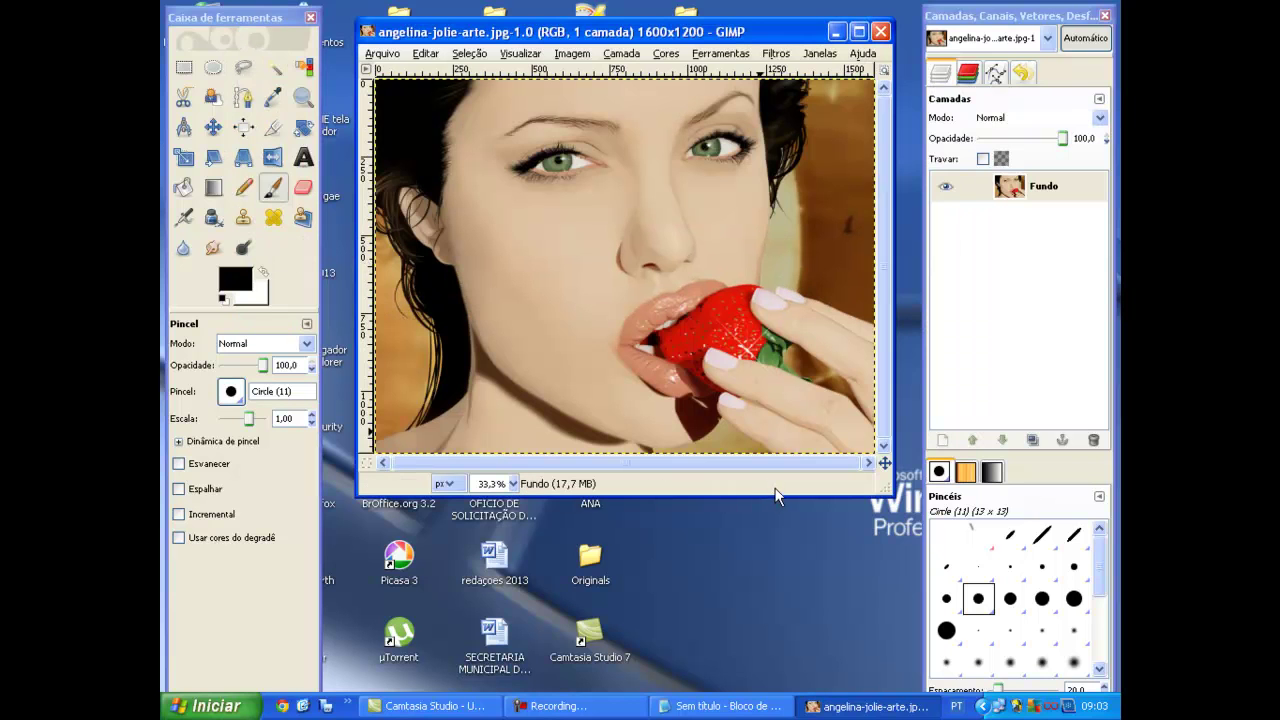
Enlarge the image window and duplicate Fundo into a 'cópia de Fundo' layer.
drag(777, 497, 777, 545)
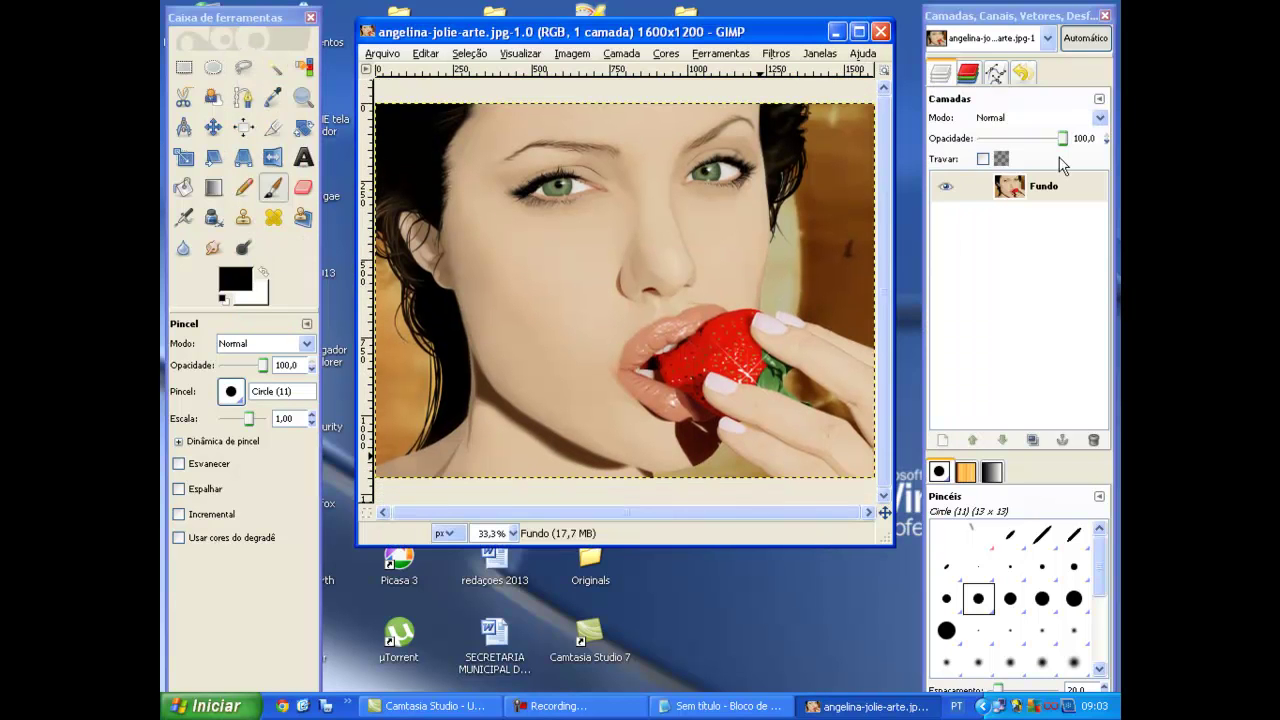
click(1015, 192)
right_click(1015, 192)
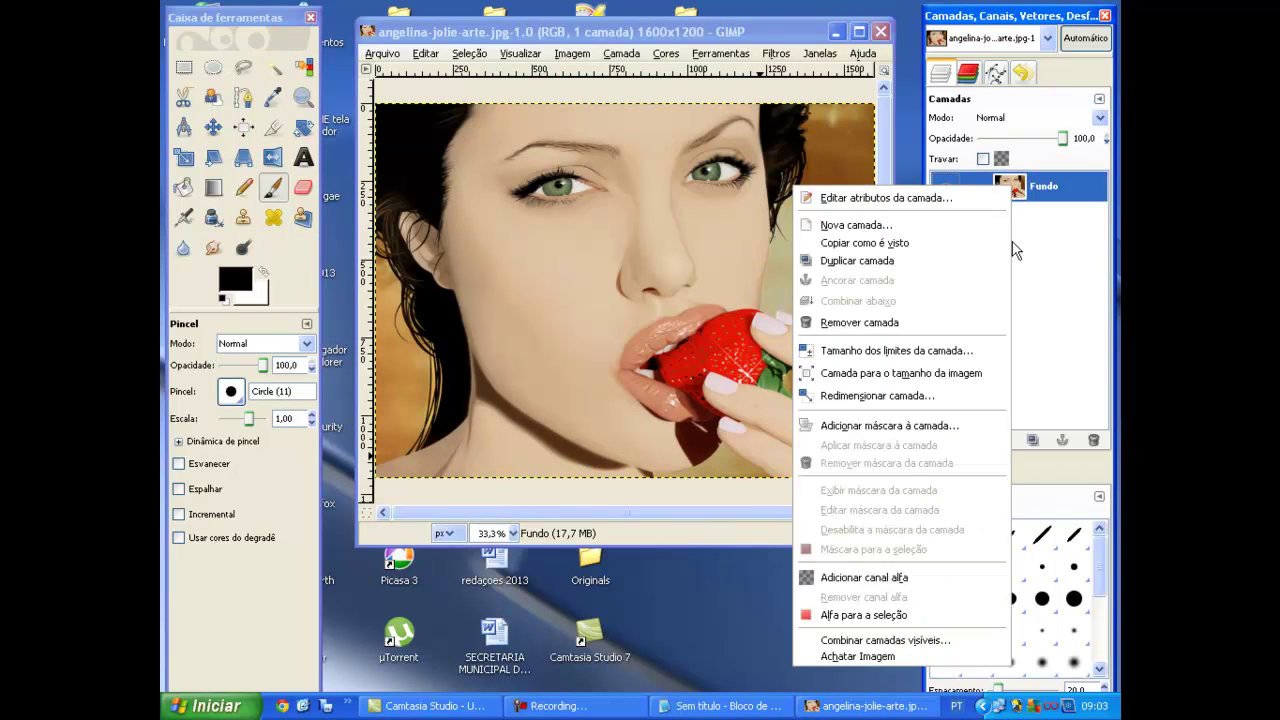
click(898, 262)
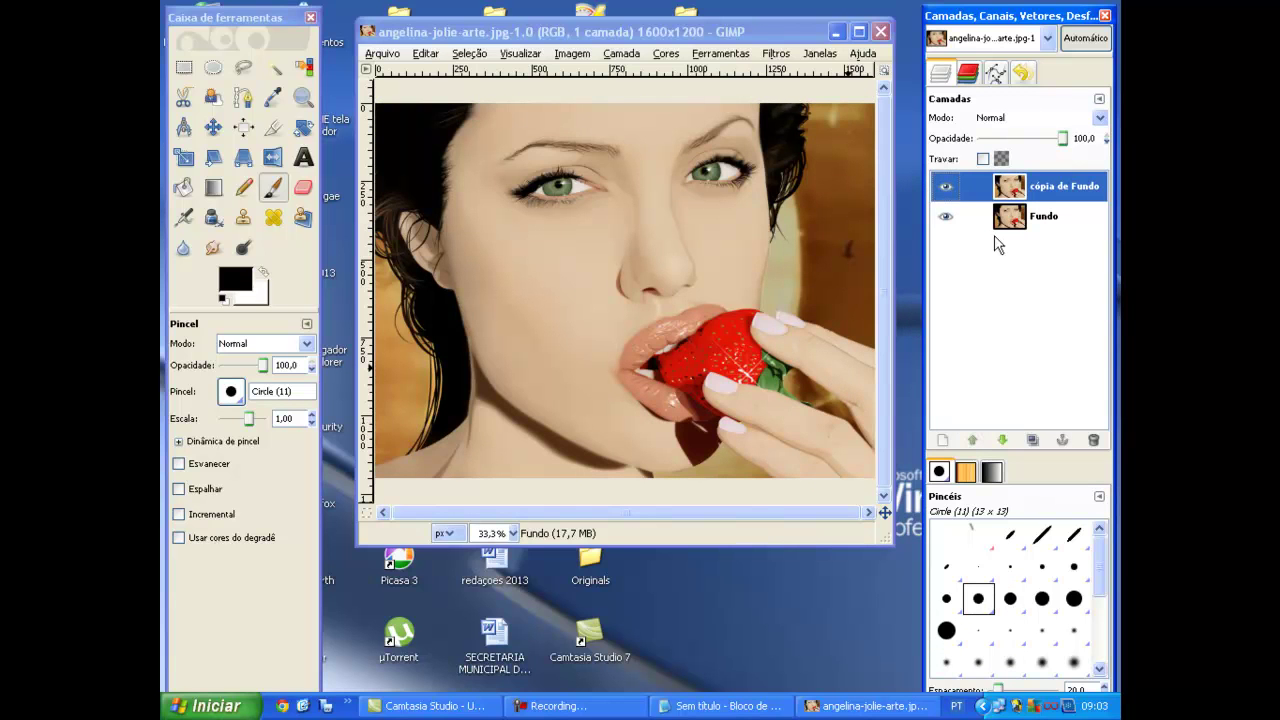
click(738, 706)
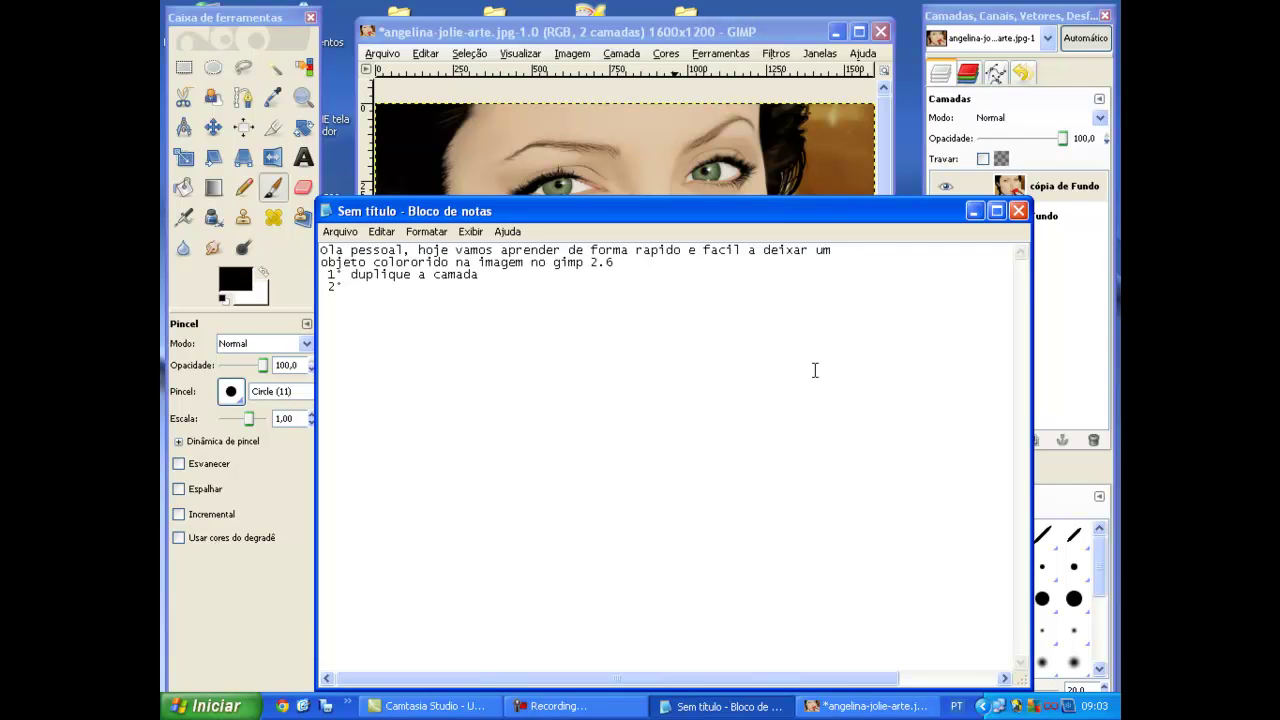
Minimize the tutorial notes to bring the photo back into view.
click(974, 210)
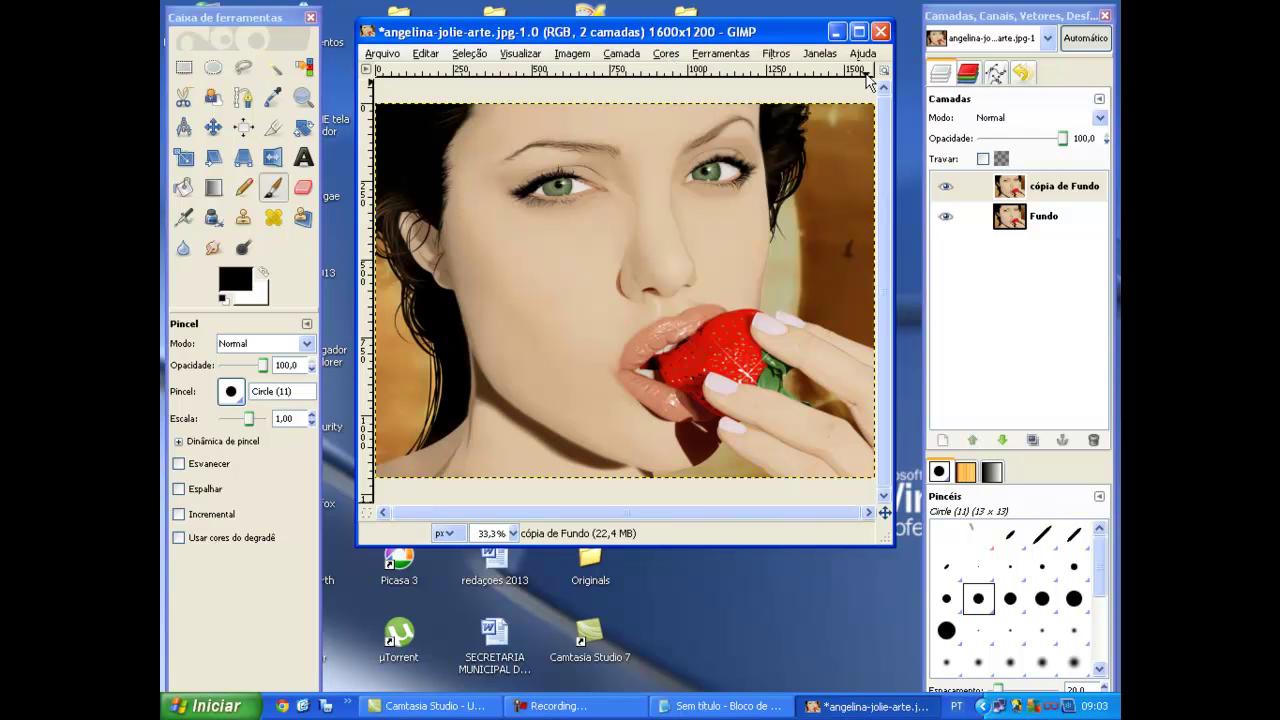
On the cópia de Fundo layer, start a path where the strawberry meets the lip.
click(1033, 184)
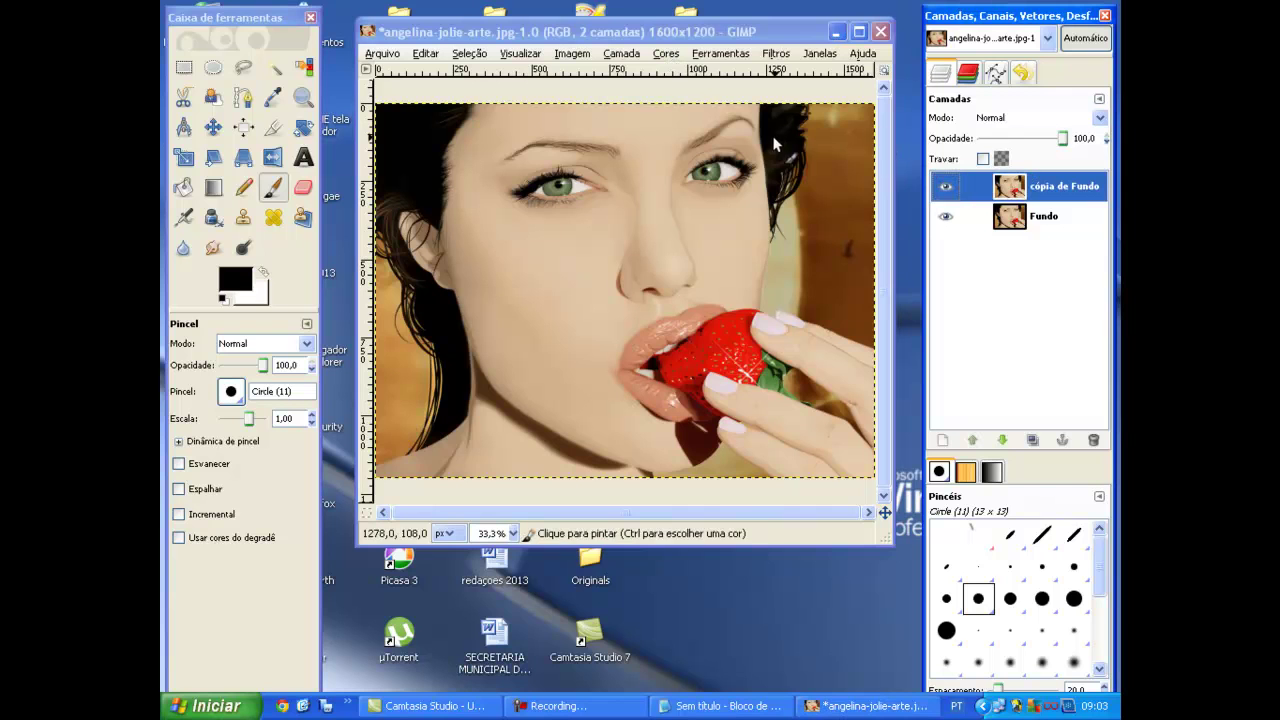
click(249, 104)
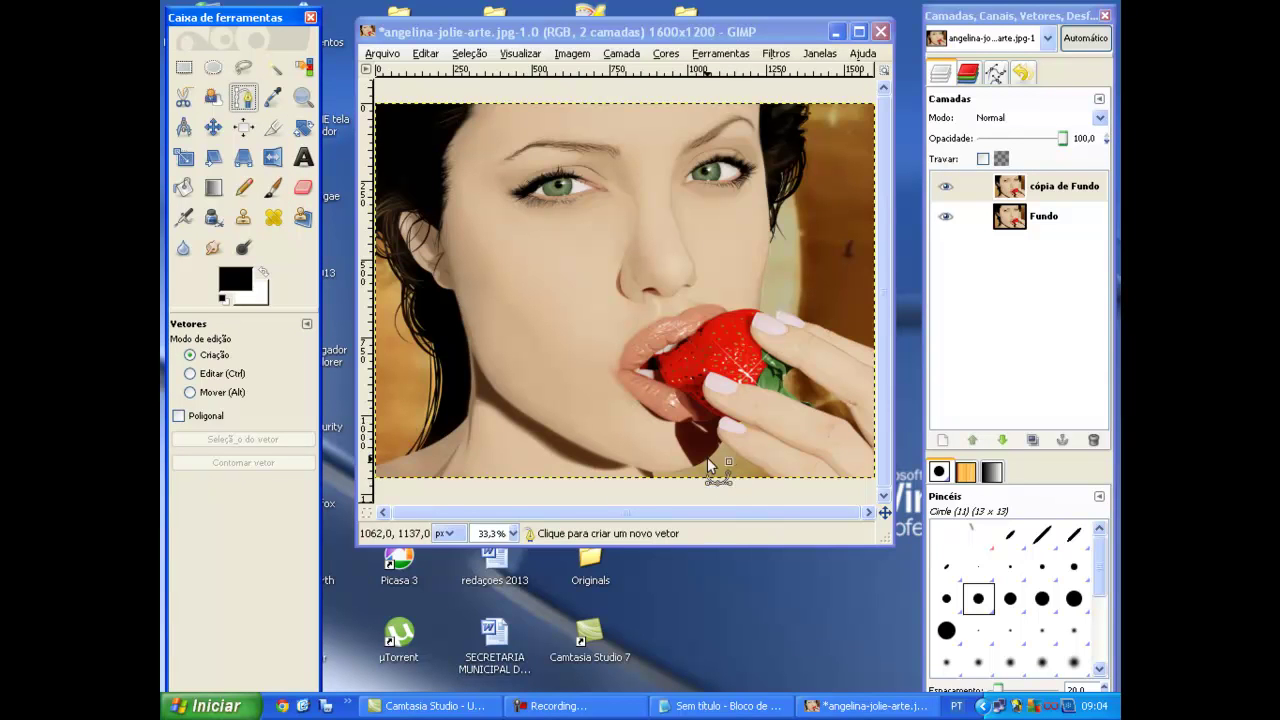
click(656, 355)
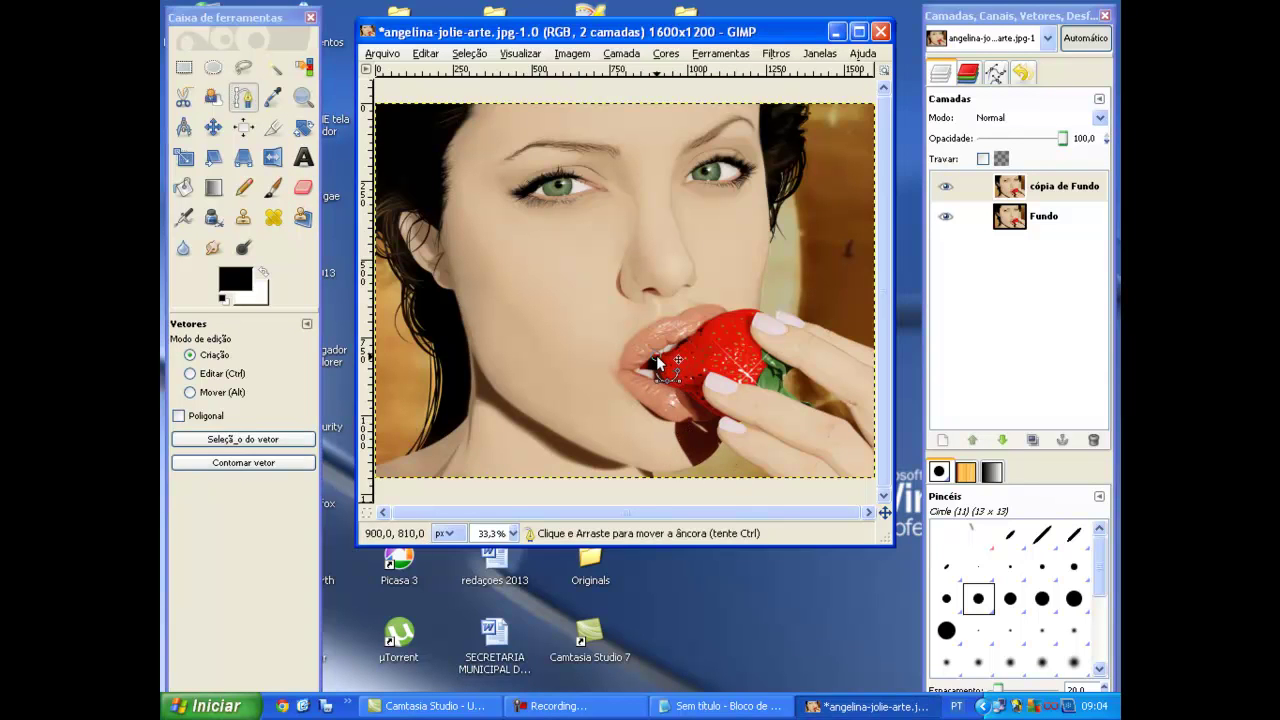
click(658, 372)
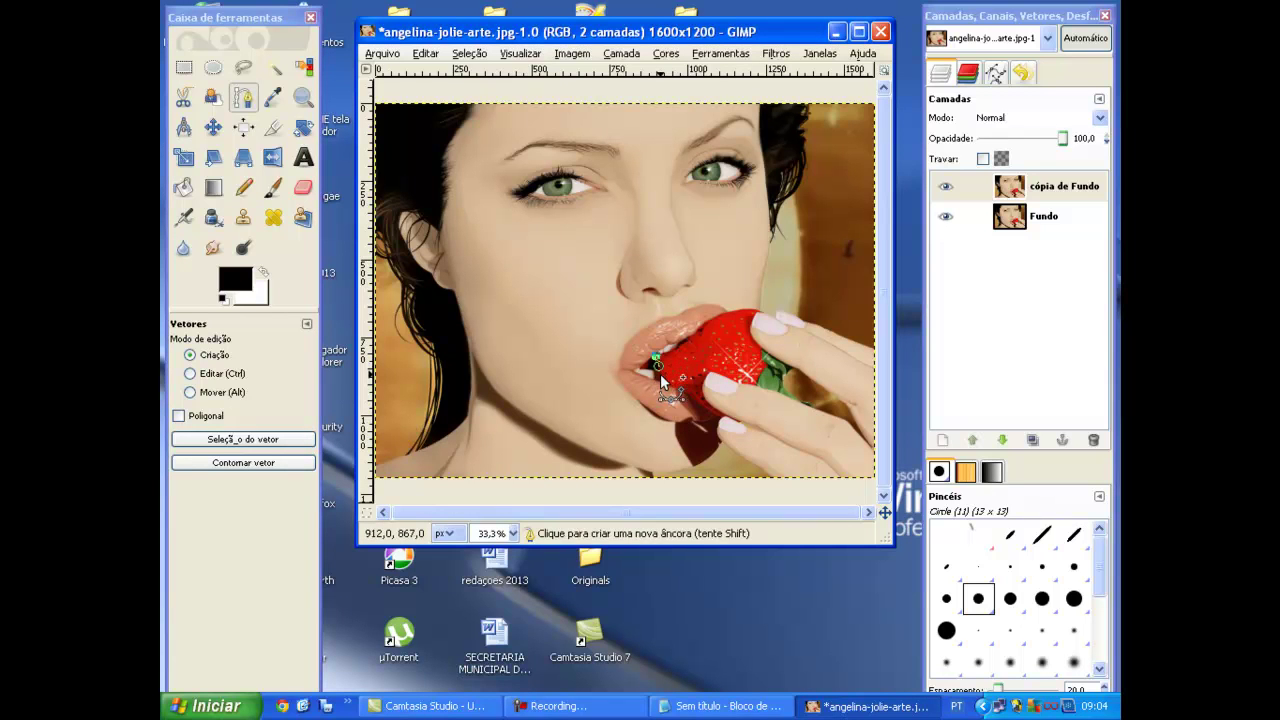
click(660, 379)
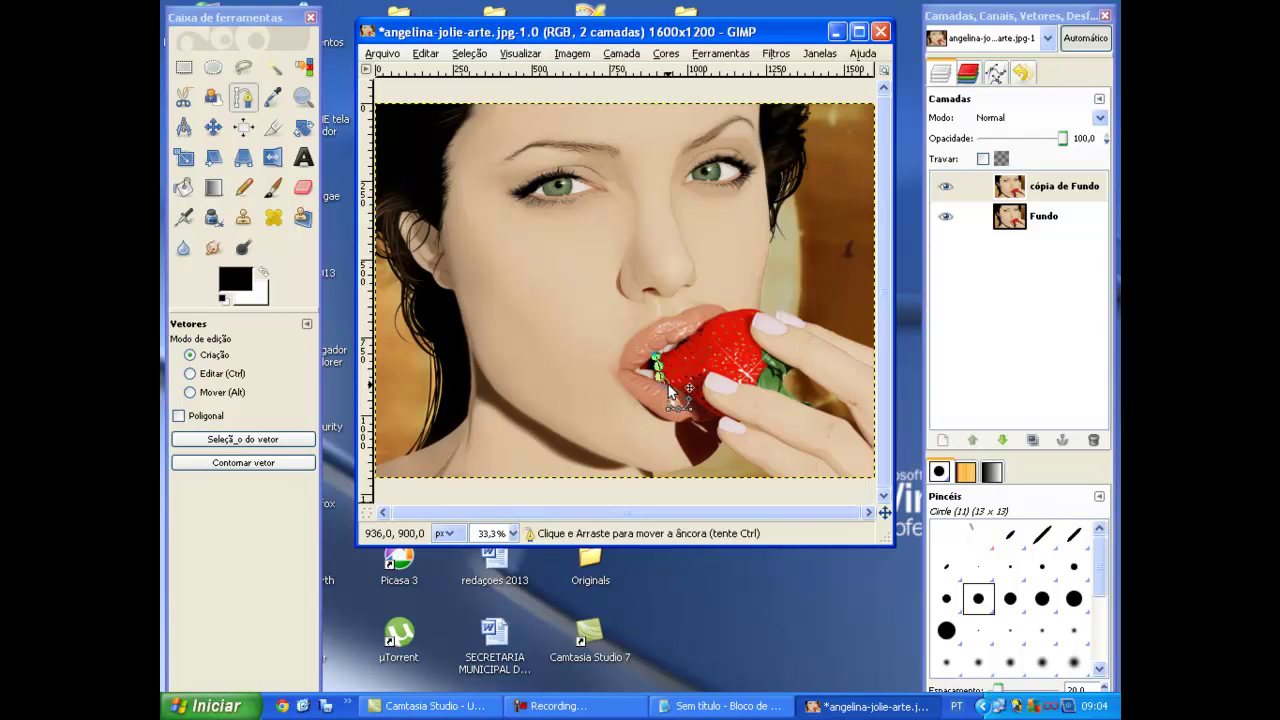
click(674, 391)
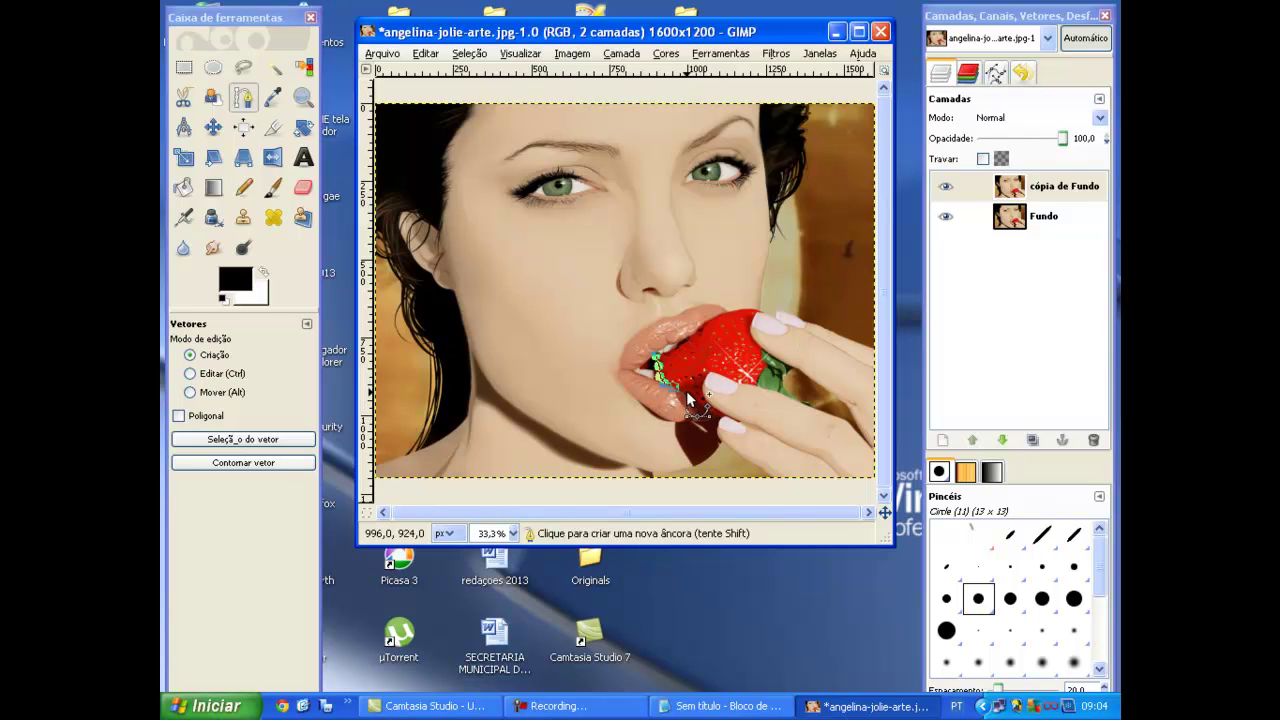
click(700, 405)
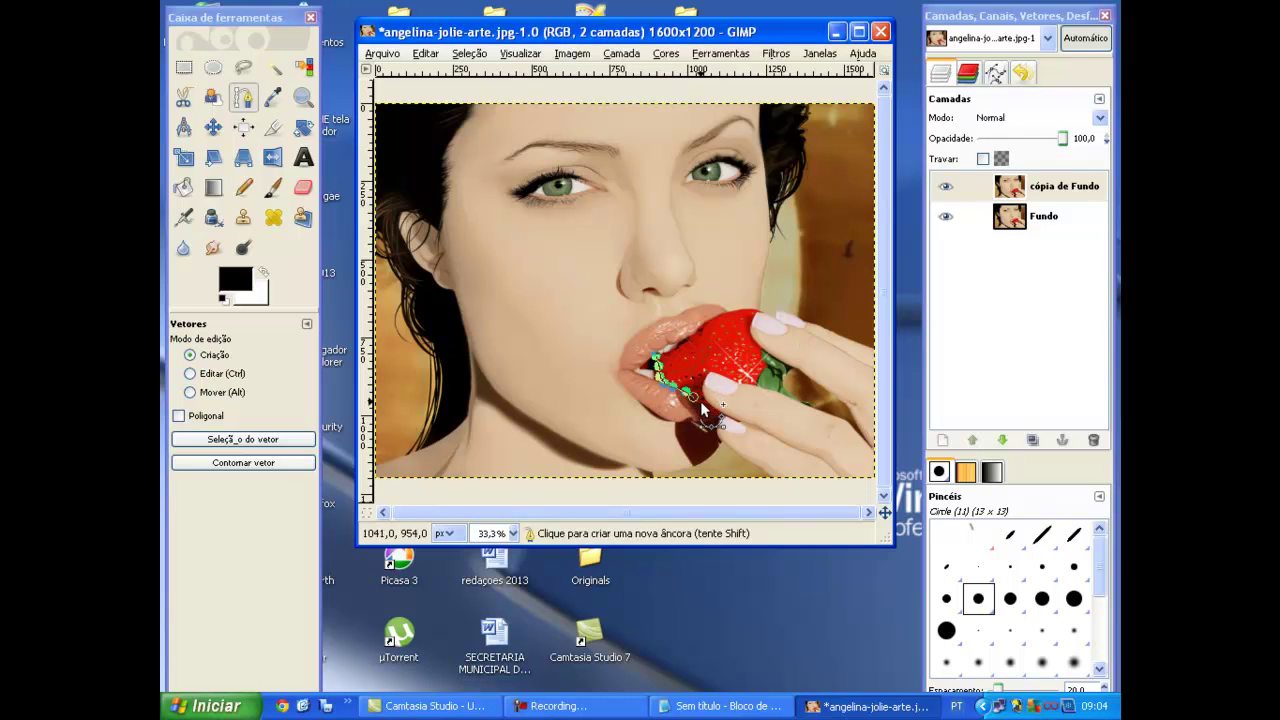
Extend the path toward the fingertip, remove misplaced points, and reshape the lower edge.
click(710, 412)
click(720, 416)
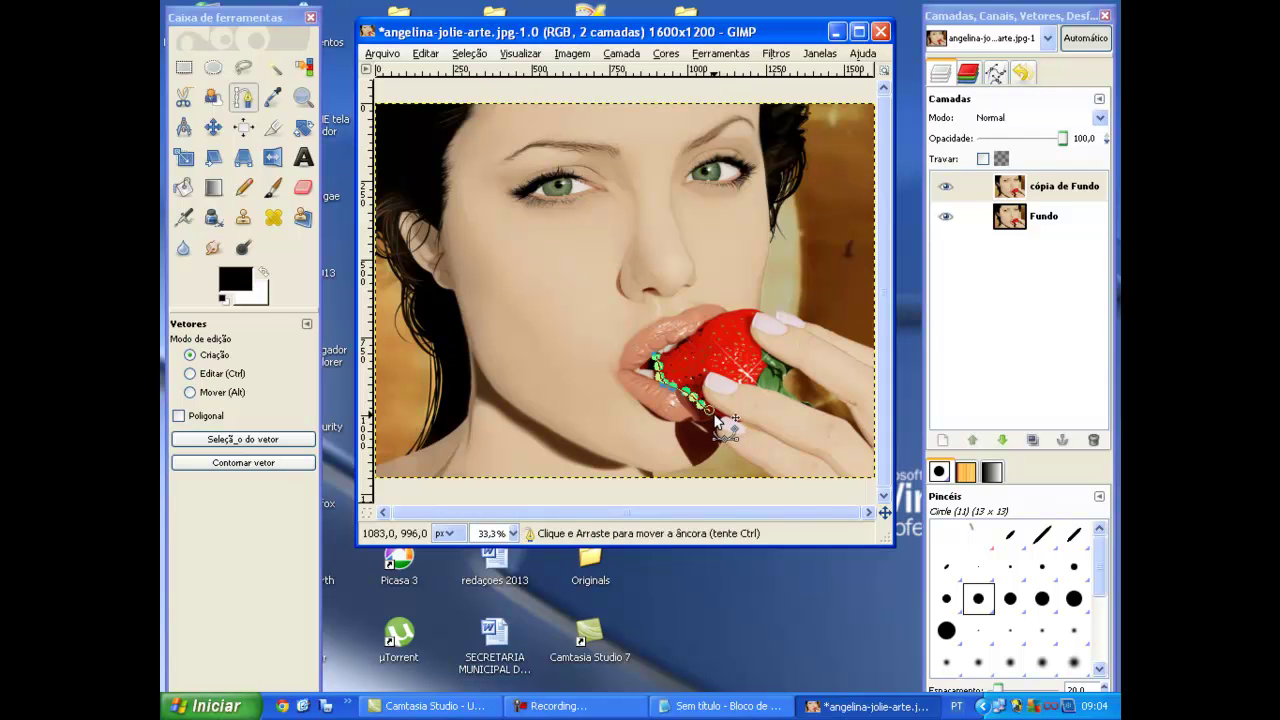
click(723, 423)
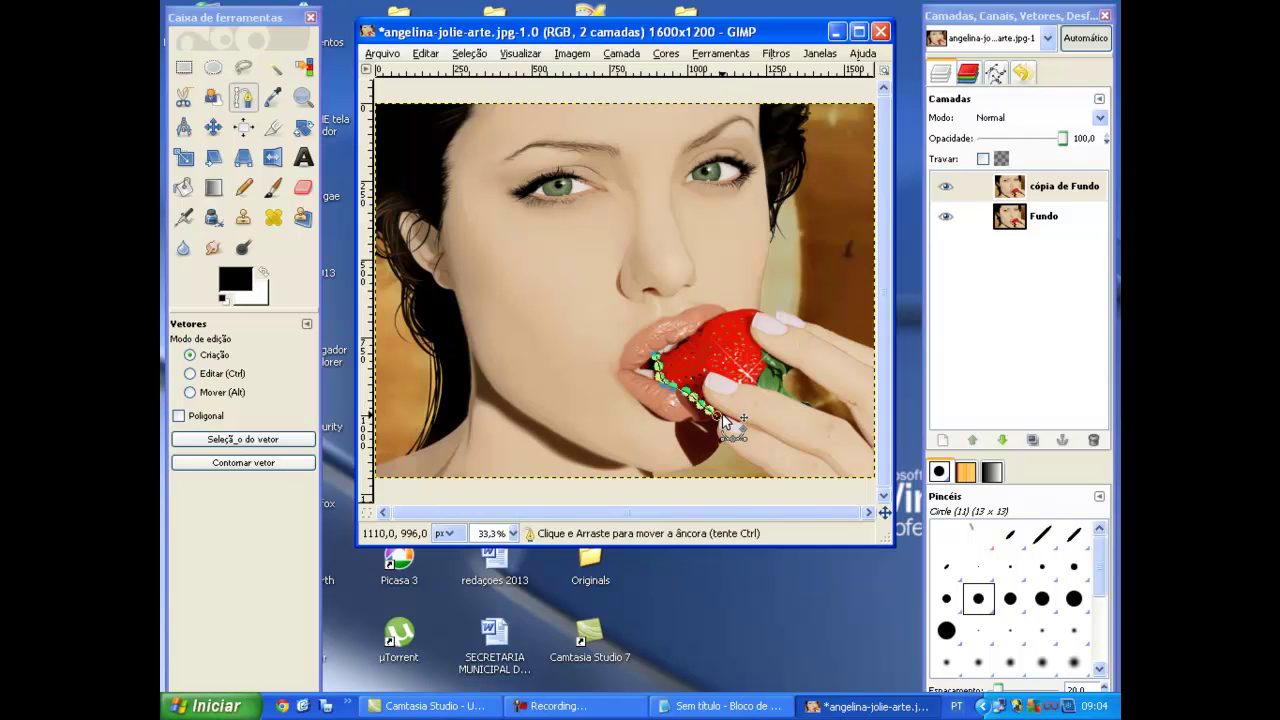
key(BackSpace)
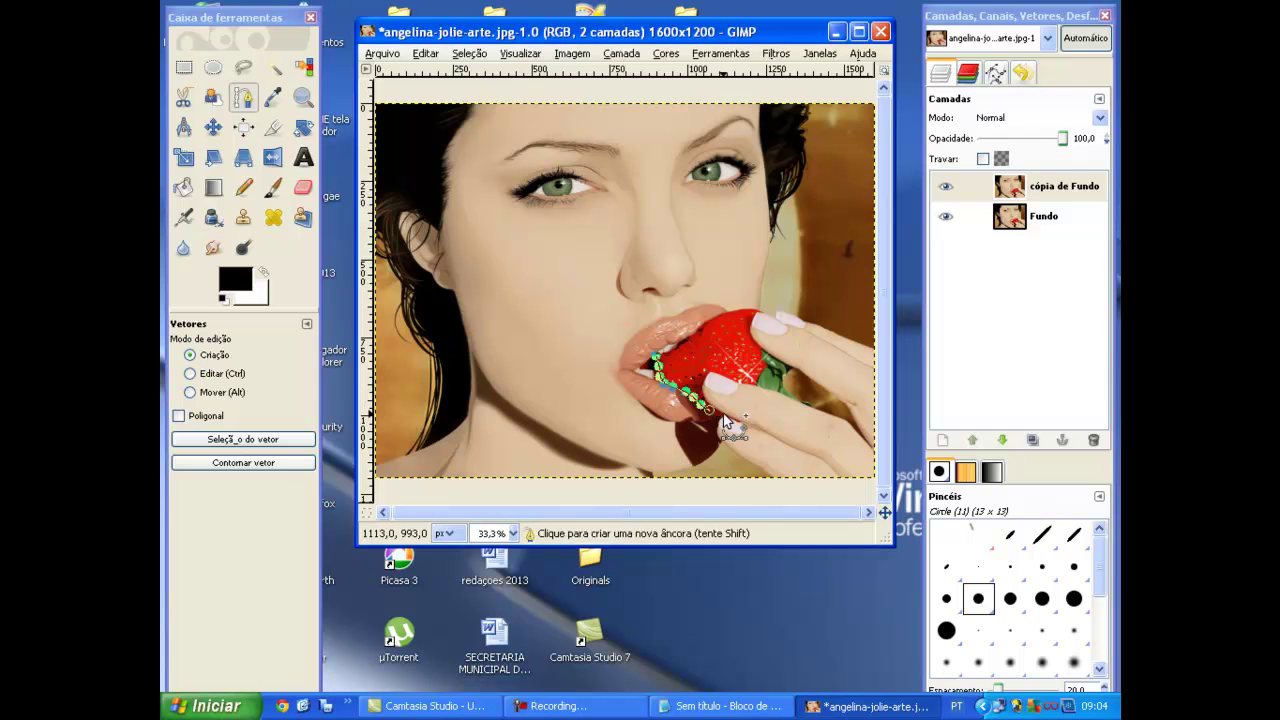
click(724, 418)
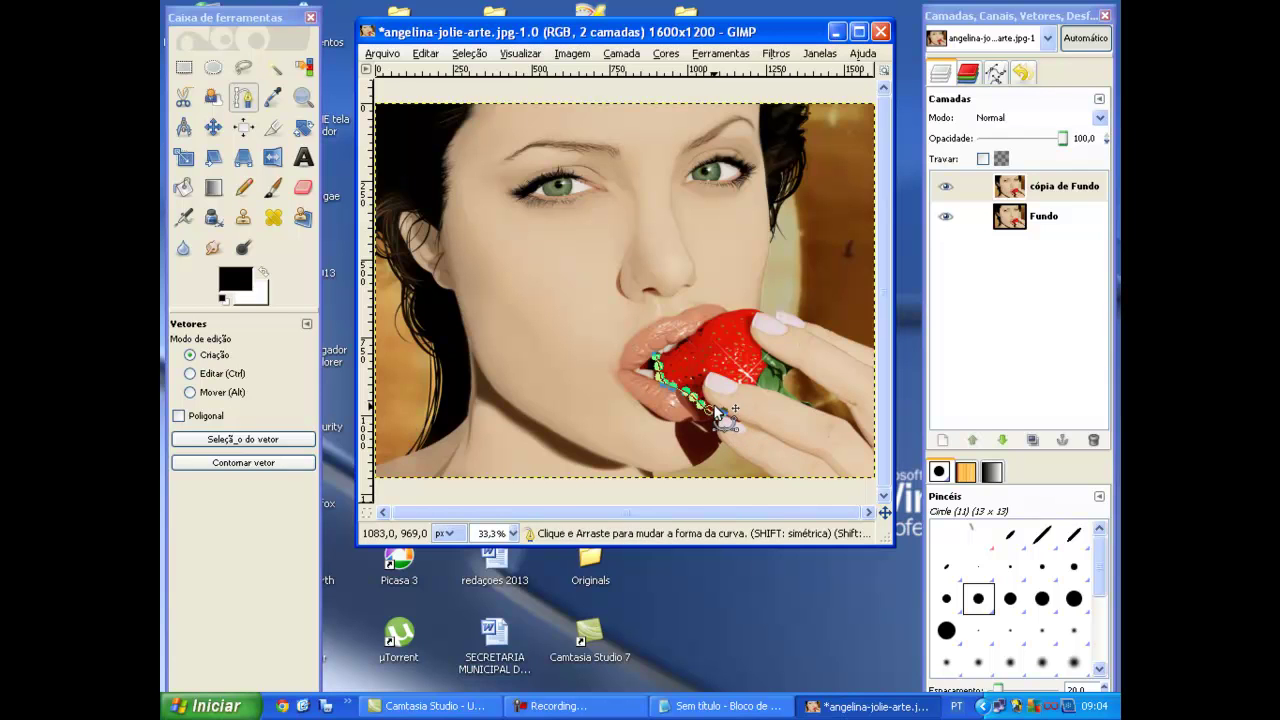
key(BackSpace)
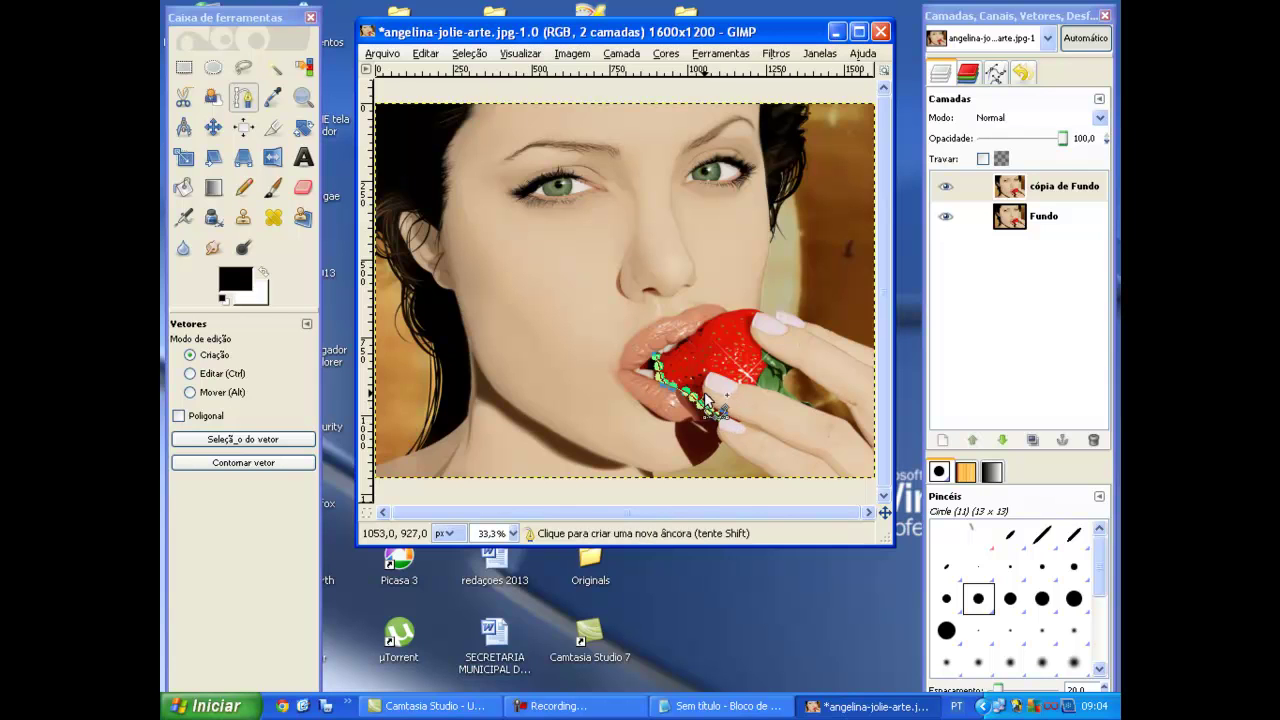
drag(703, 387, 712, 376)
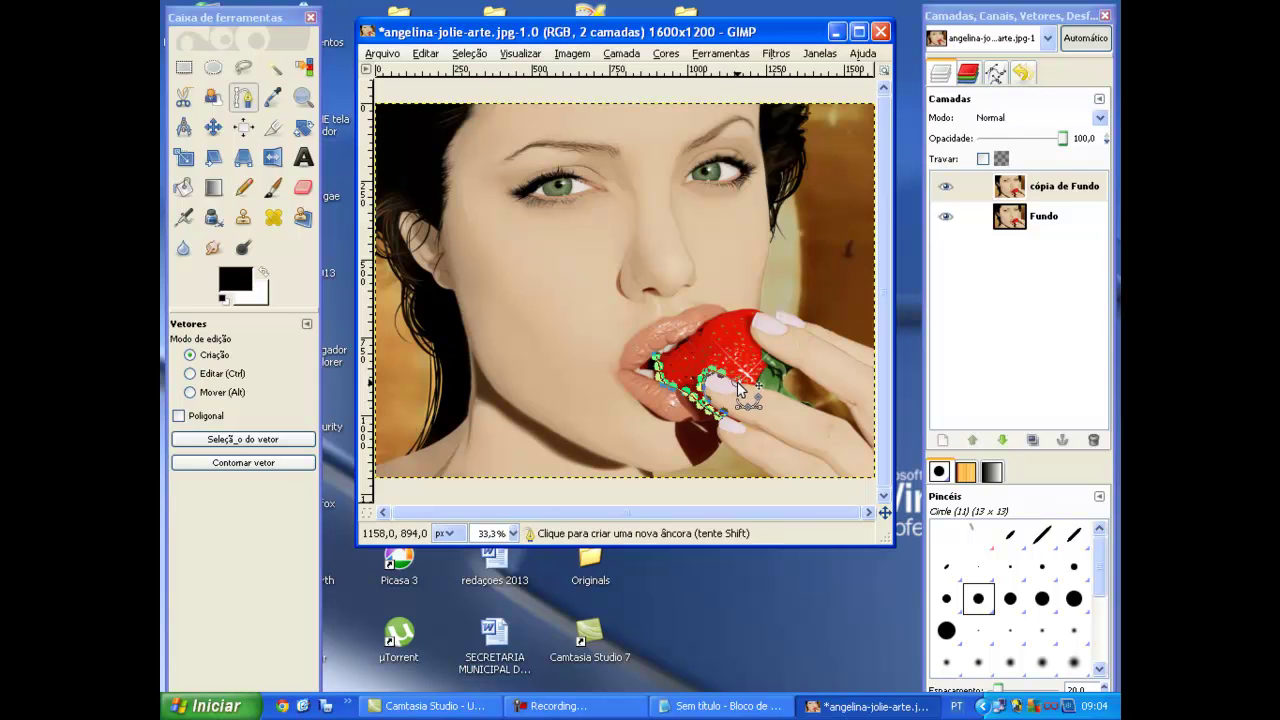
Continue the path around the strawberry's right side and top, curving the segments.
click(748, 382)
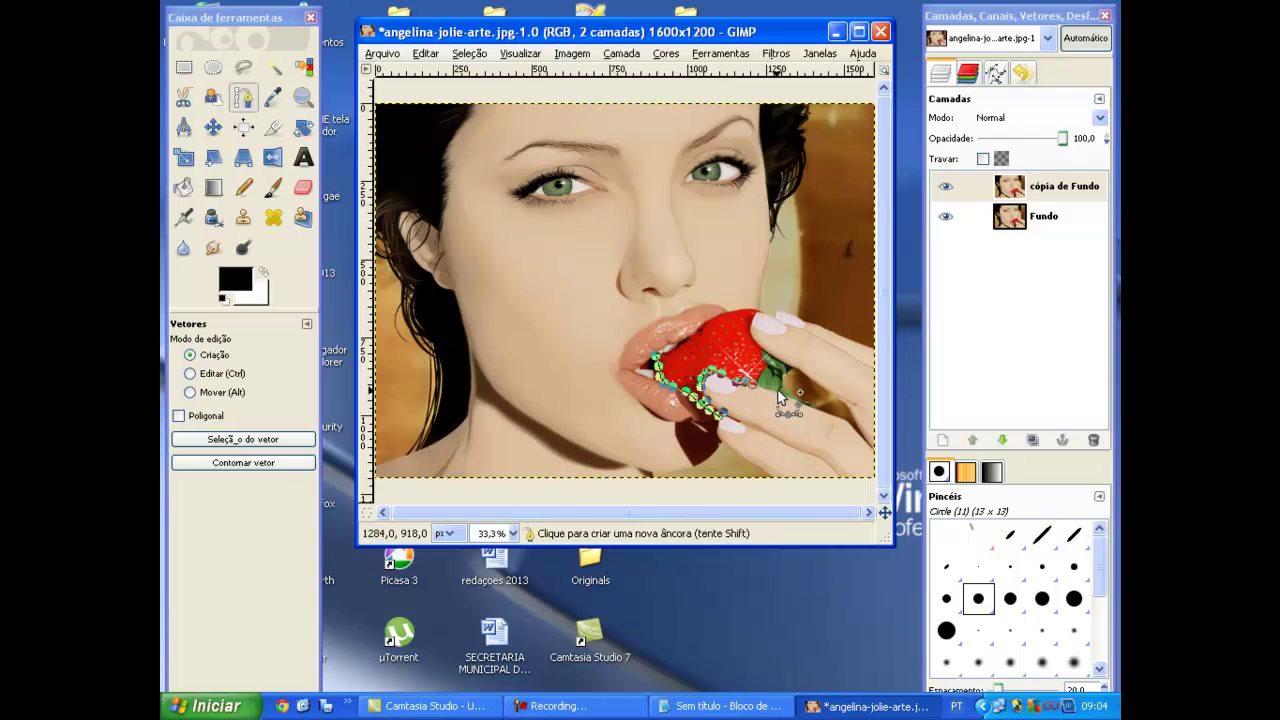
click(782, 386)
drag(783, 385, 787, 377)
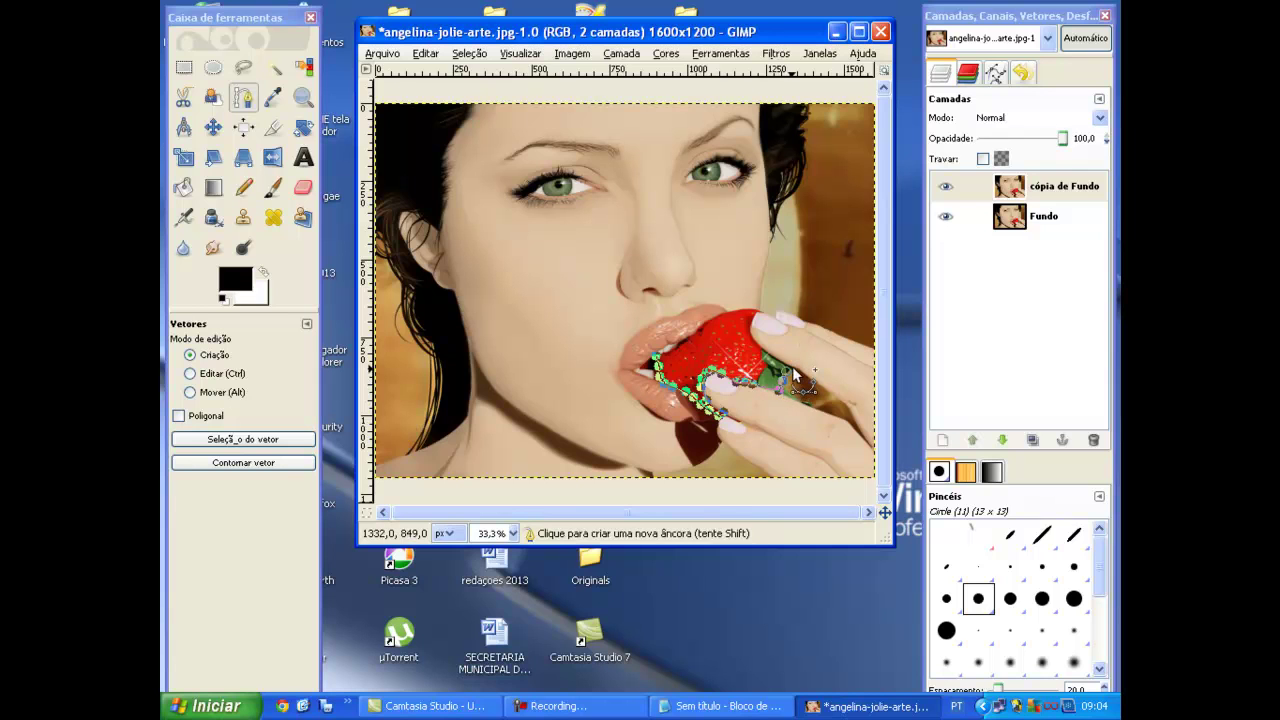
drag(787, 377, 753, 343)
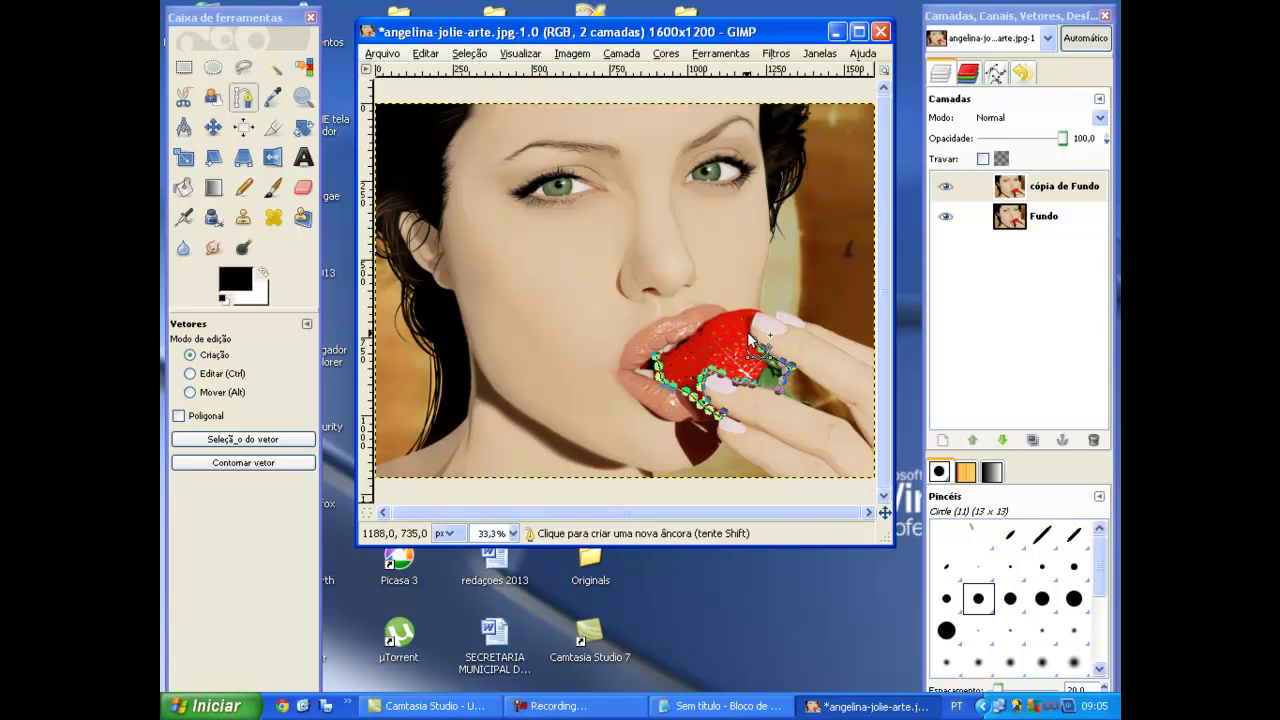
click(751, 318)
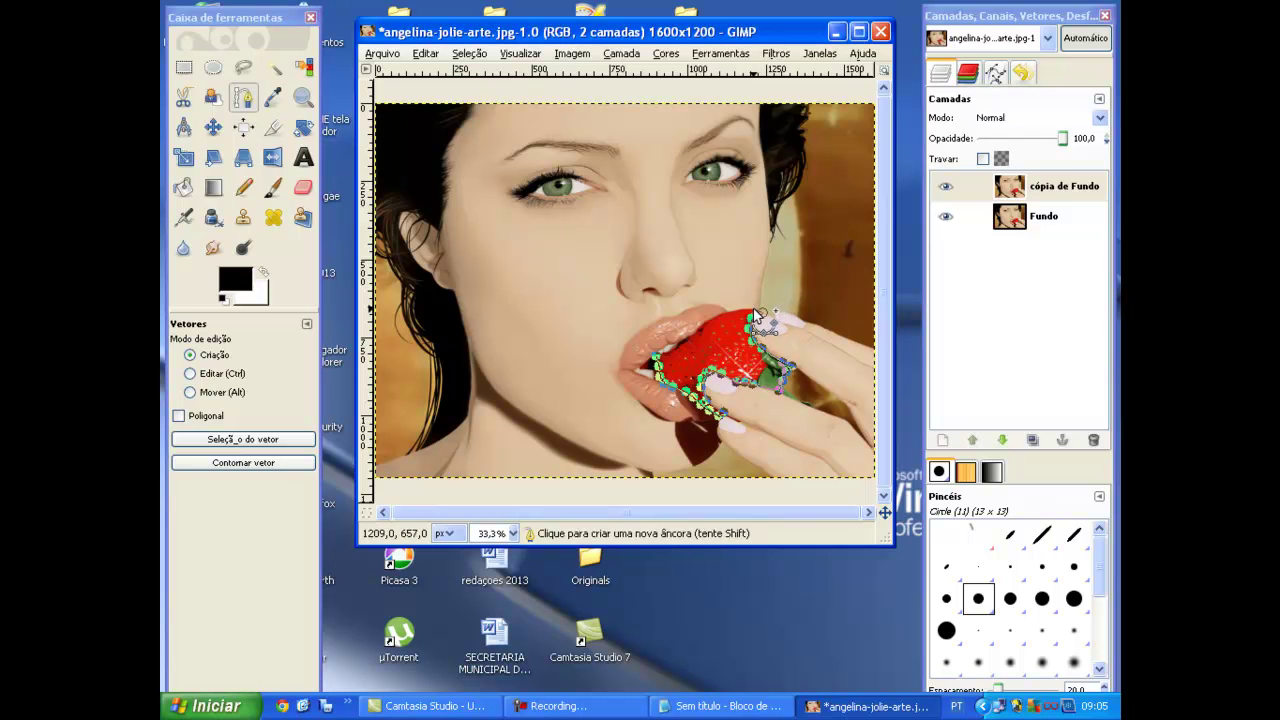
click(755, 309)
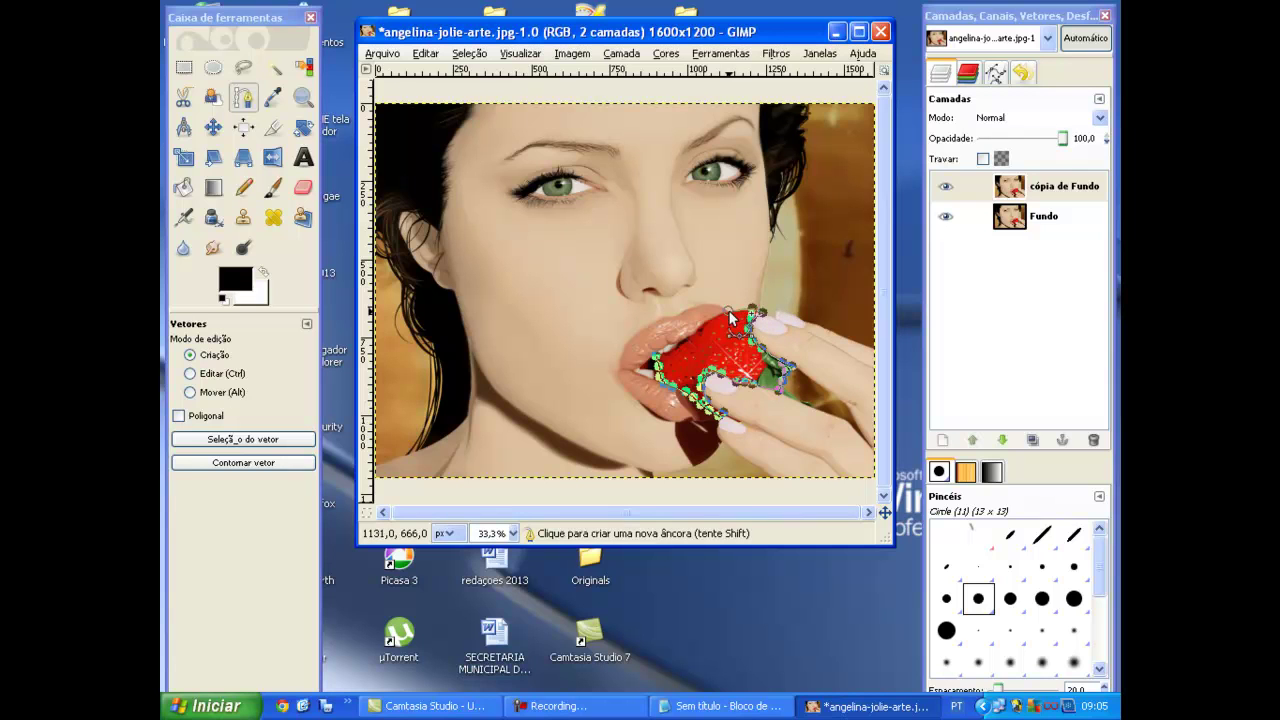
click(735, 319)
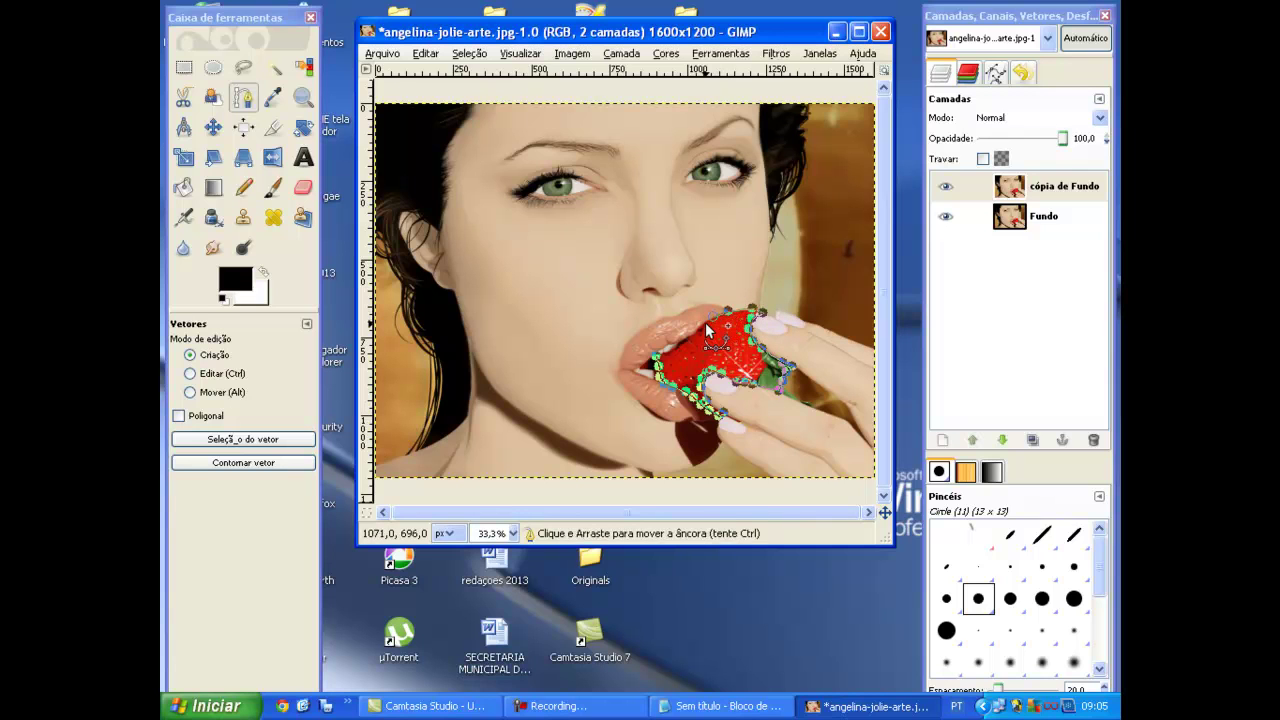
drag(699, 324, 677, 341)
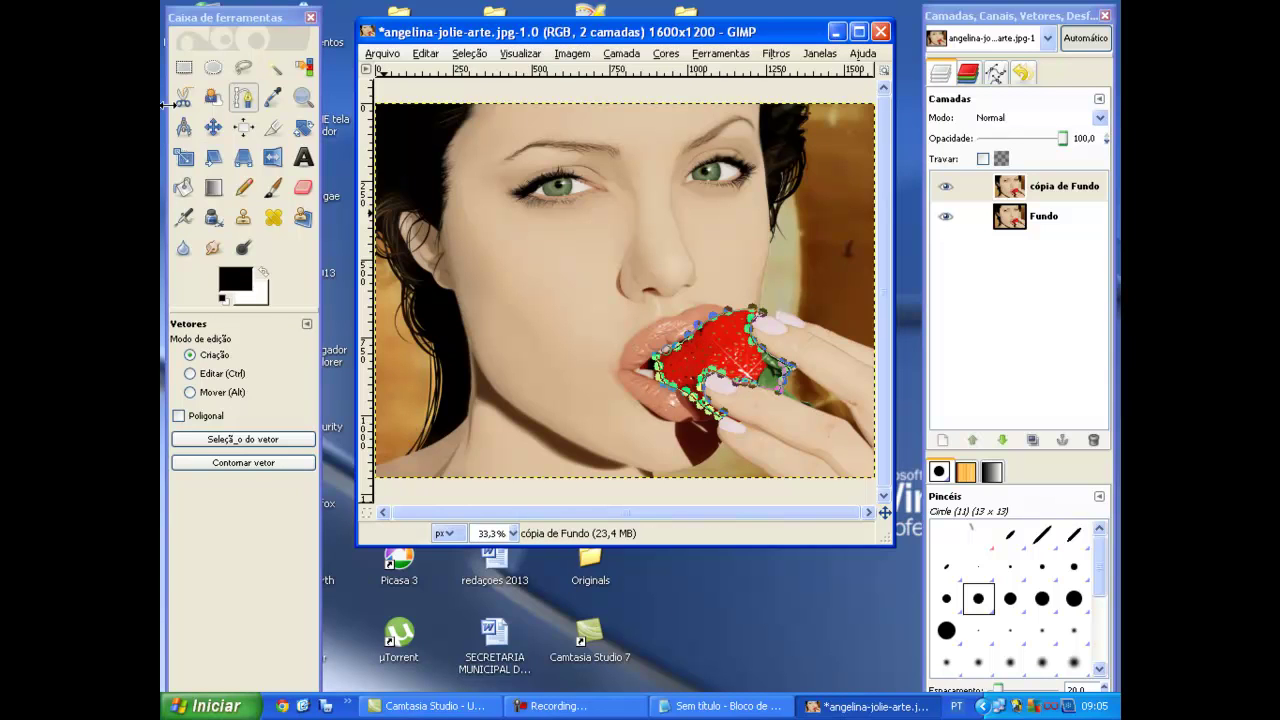
click(720, 706)
text(2° use a seleção de vetor e depois clik na opção selão do vetor)
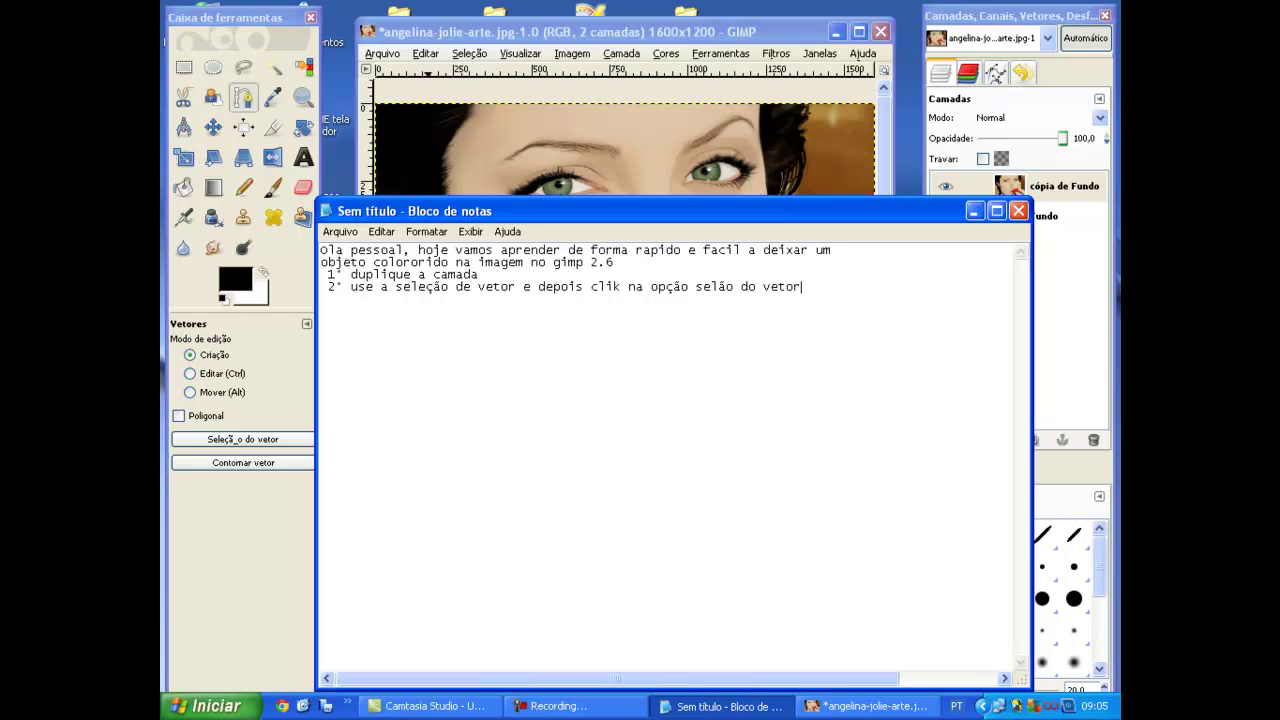
Hide the notes and convert the strawberry path into a selection.
click(974, 211)
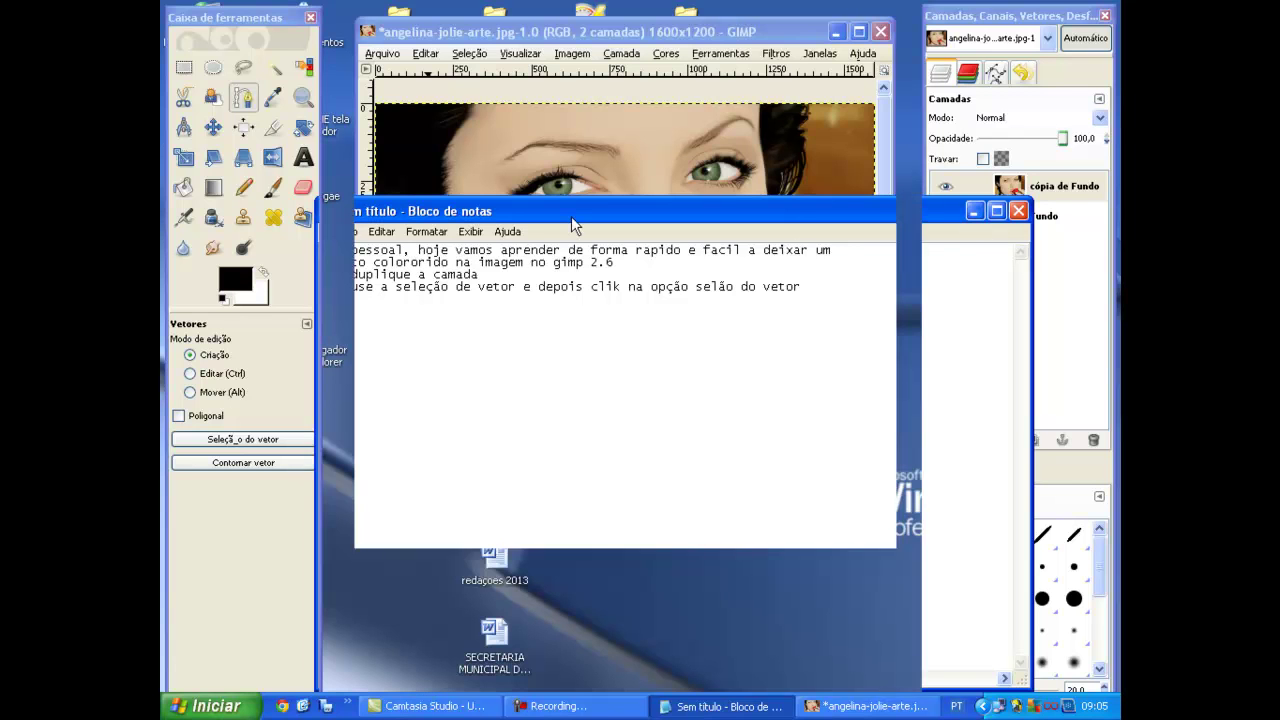
click(238, 440)
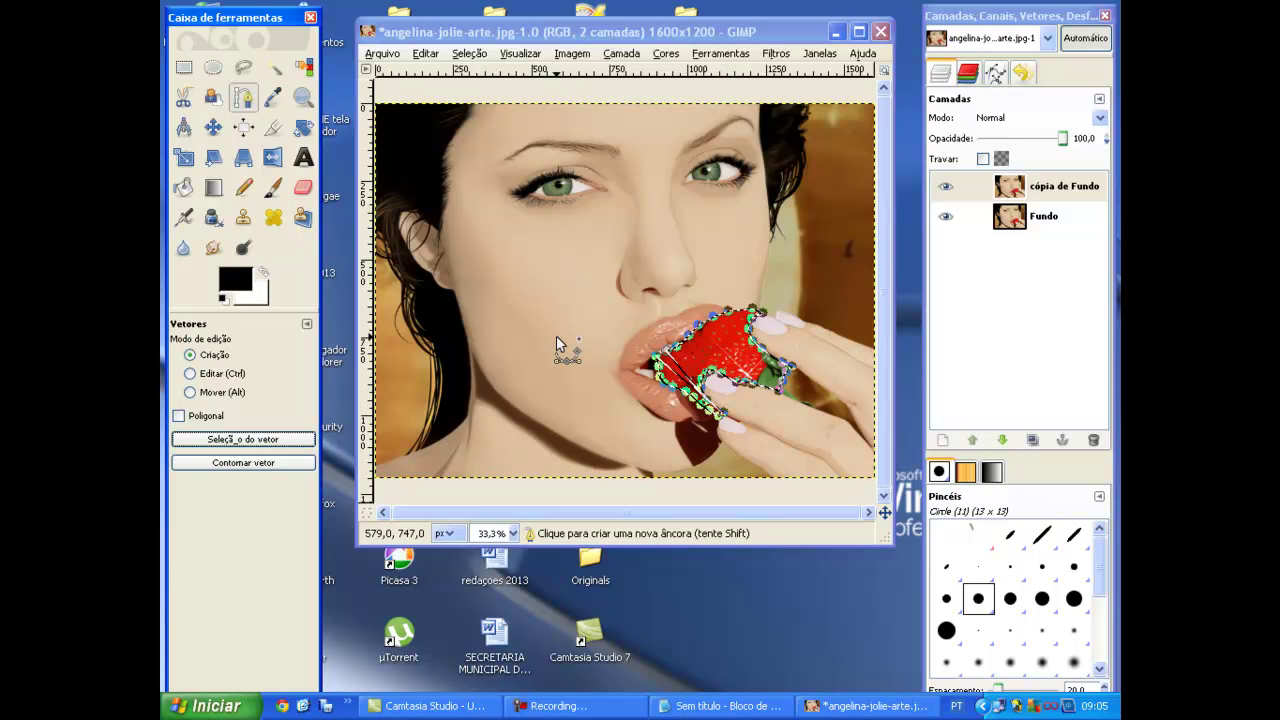
Cut the strawberry selection, then undo the cut and the path reshape.
key(ctrl+x)
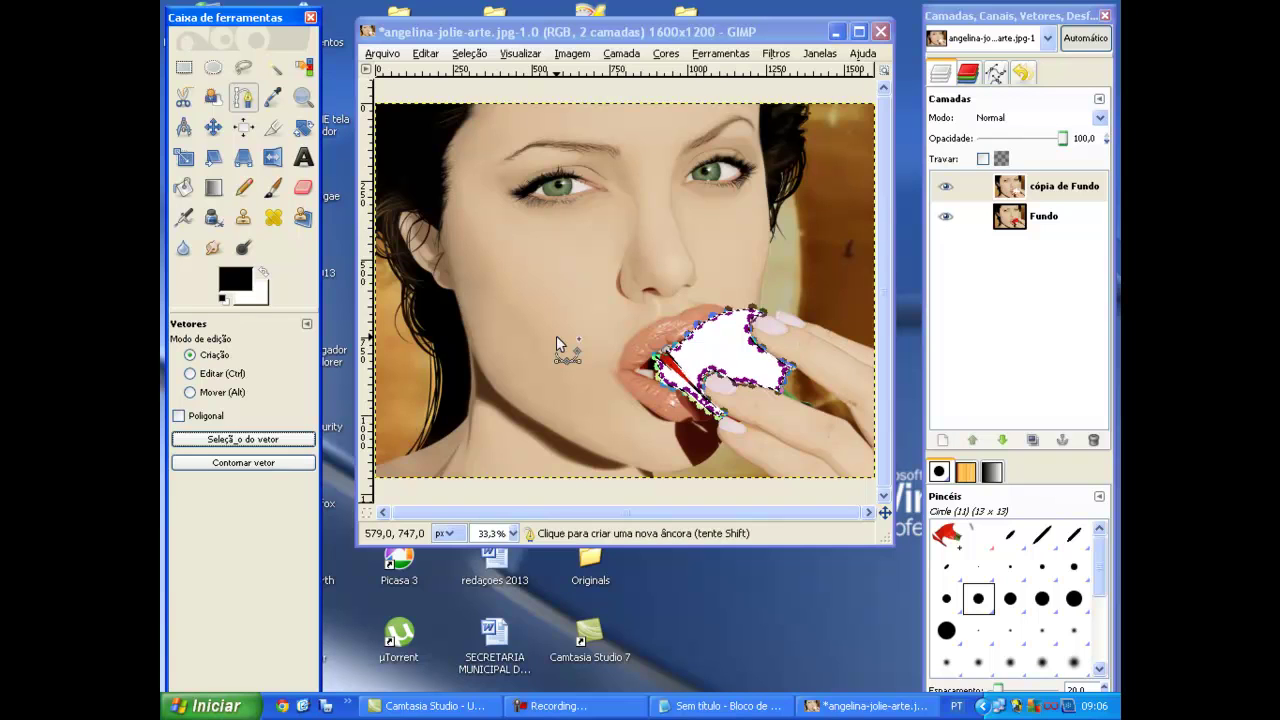
key(ctrl+z)
drag(630, 304, 772, 290)
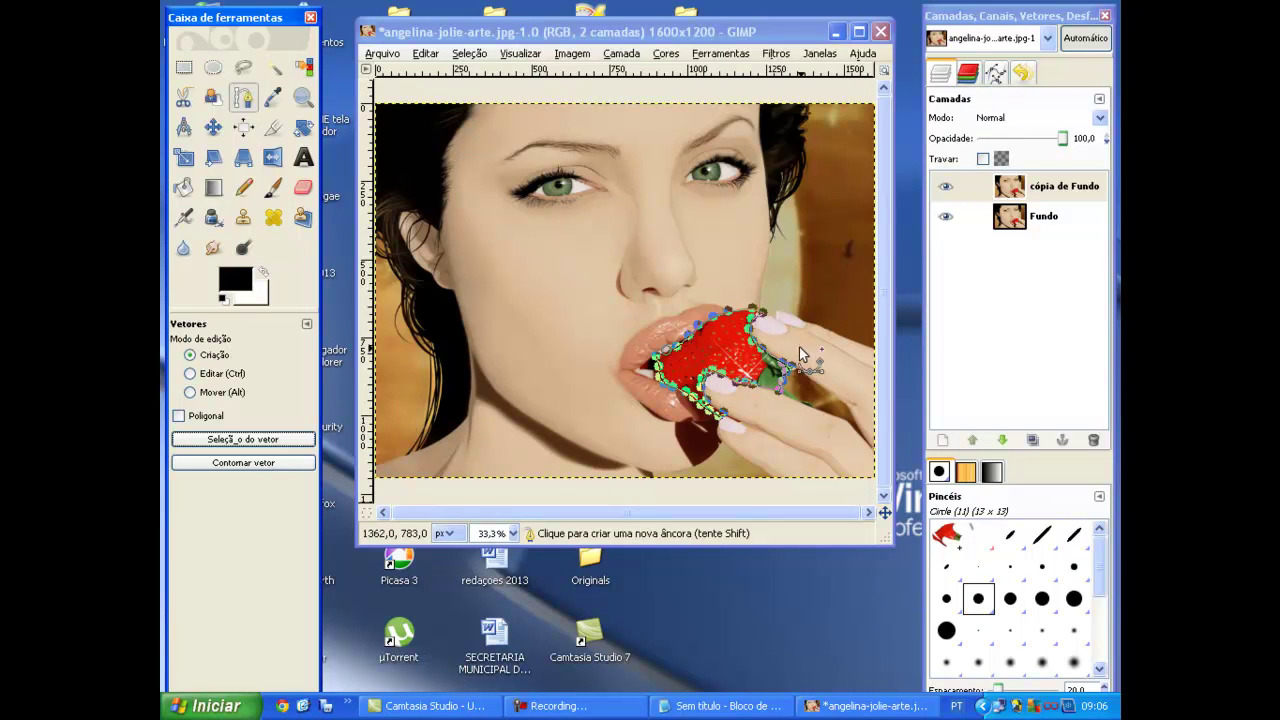
key(ctrl+z)
key(ctrl+z)
key(ctrl+z)
key(ctrl+z)
key(ctrl+z)
key(ctrl+z)
key(ctrl+z)
key(ctrl+z)
key(ctrl+z)
key(ctrl+z)
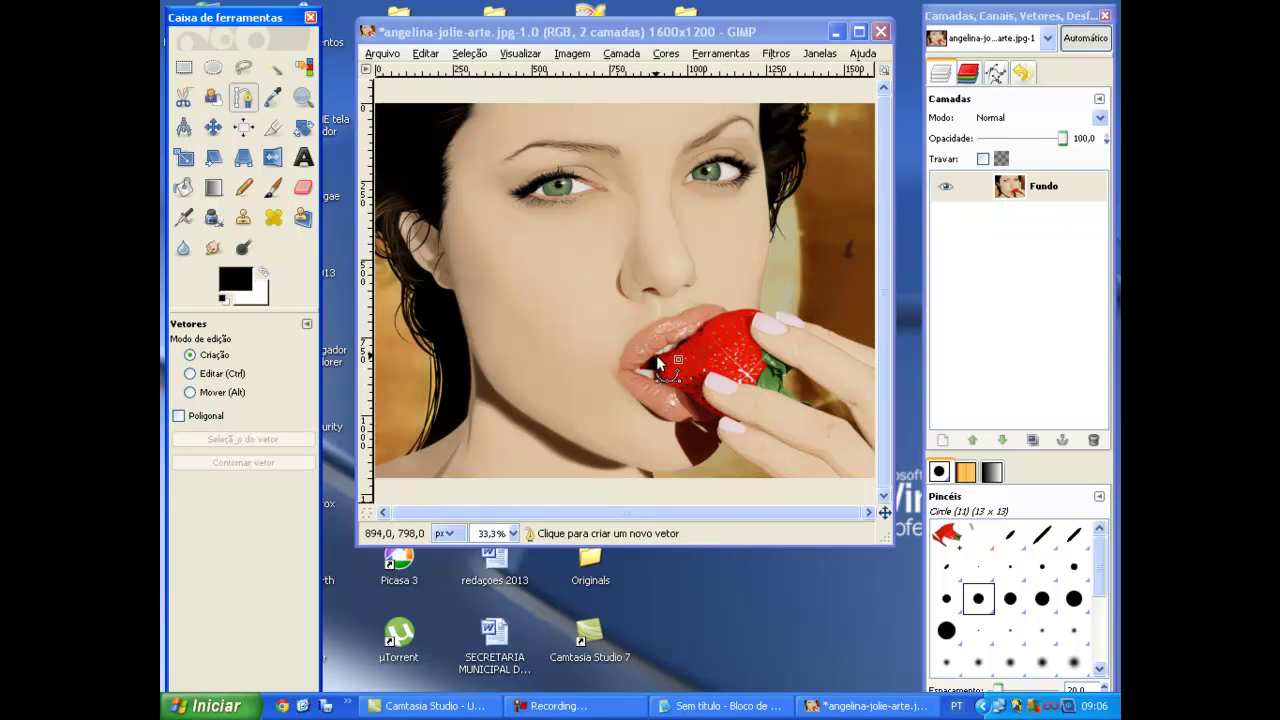
Start a new path at the lip and trace the strawberry's bottom and right side.
drag(656, 356, 660, 375)
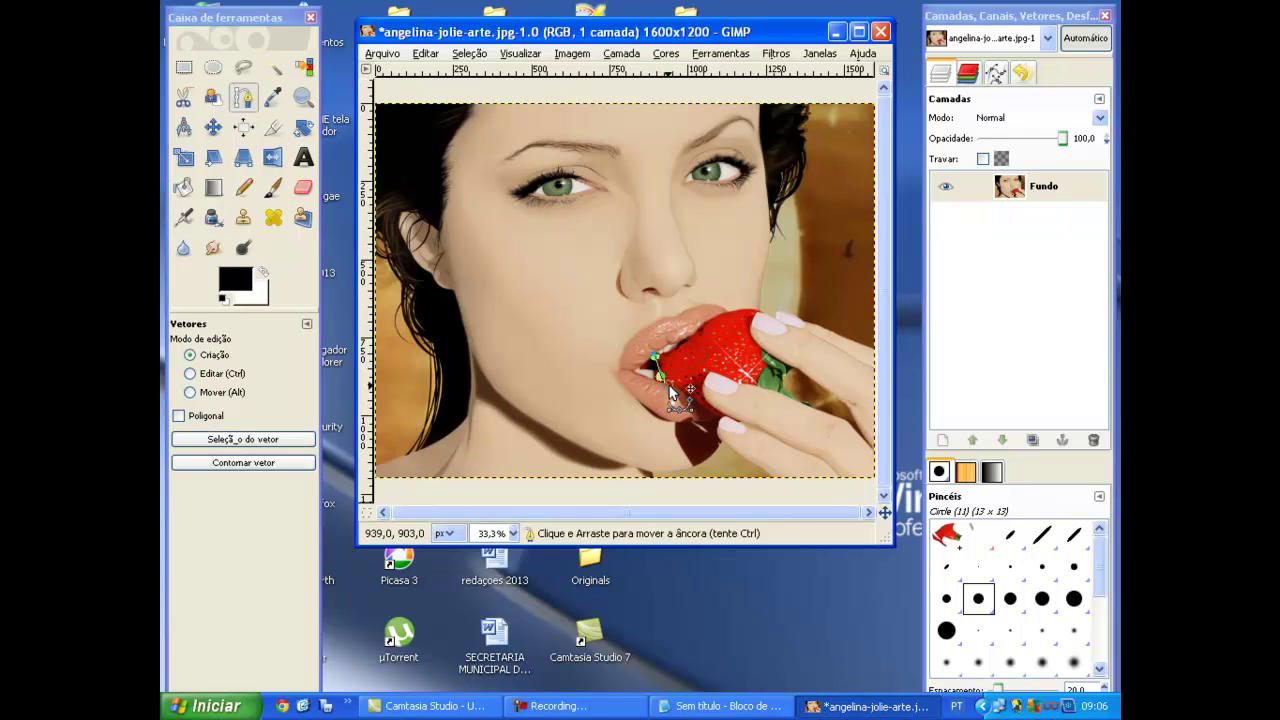
click(698, 399)
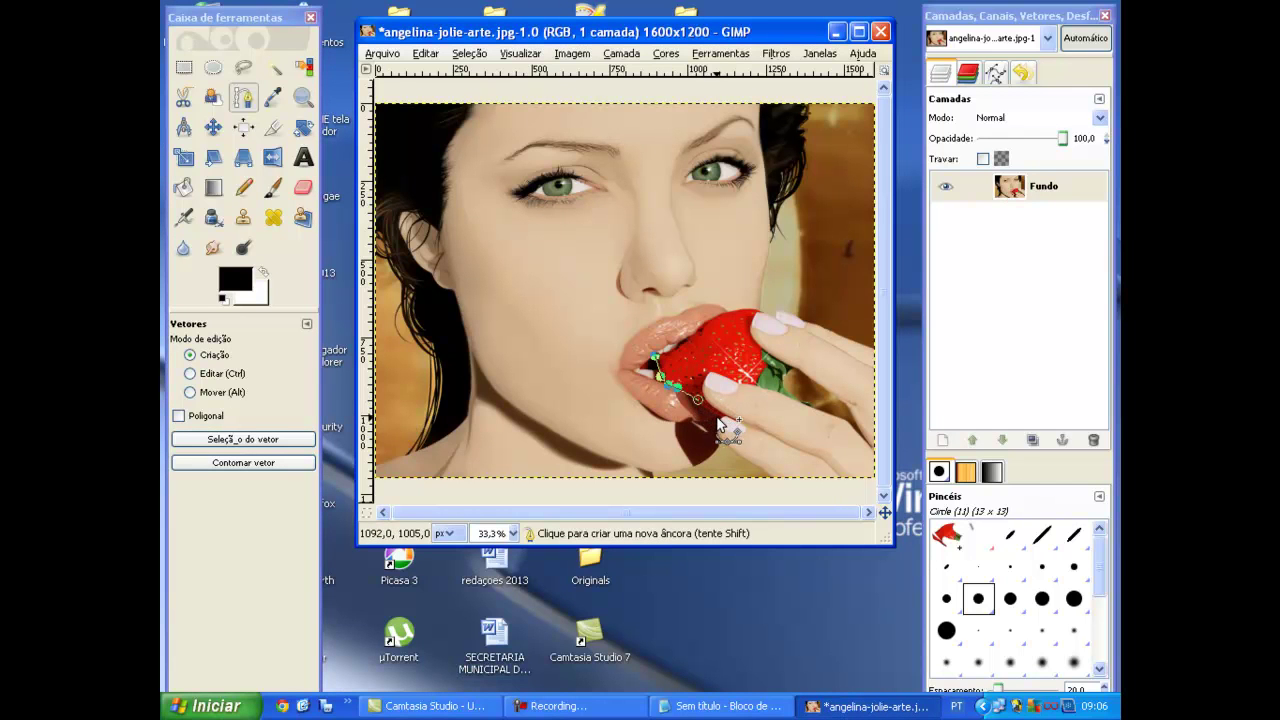
click(719, 418)
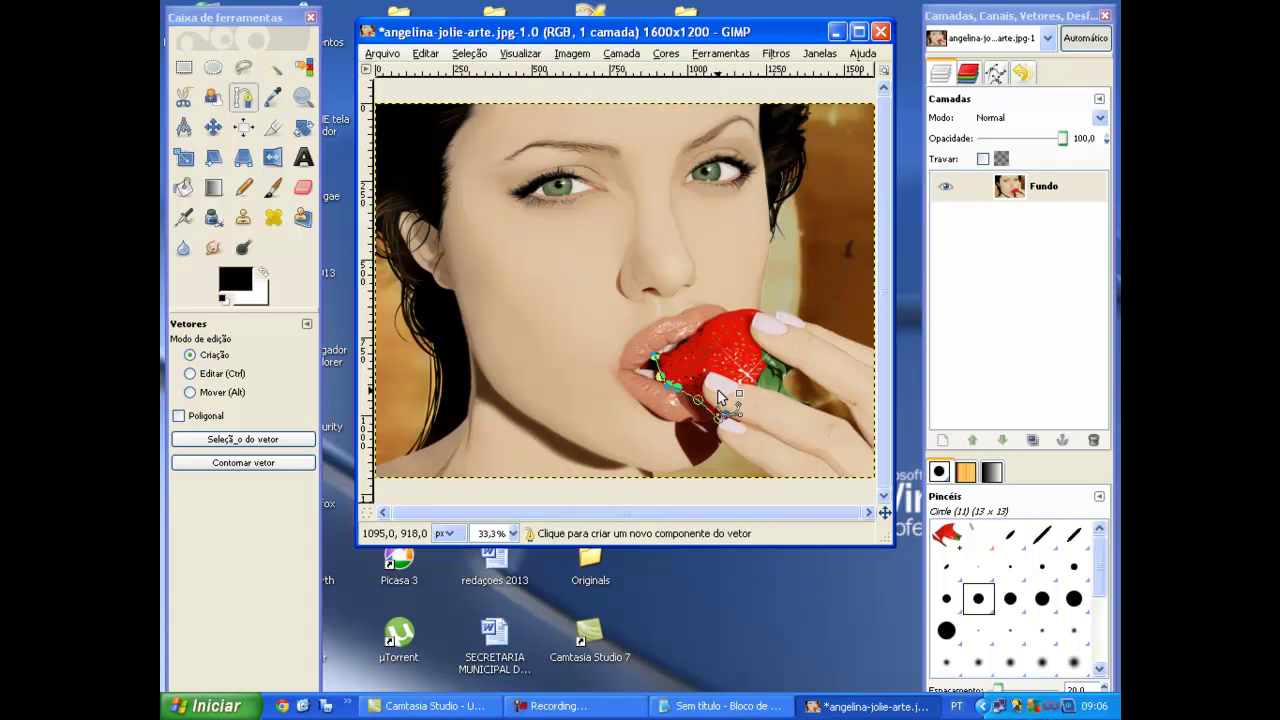
drag(717, 413, 705, 373)
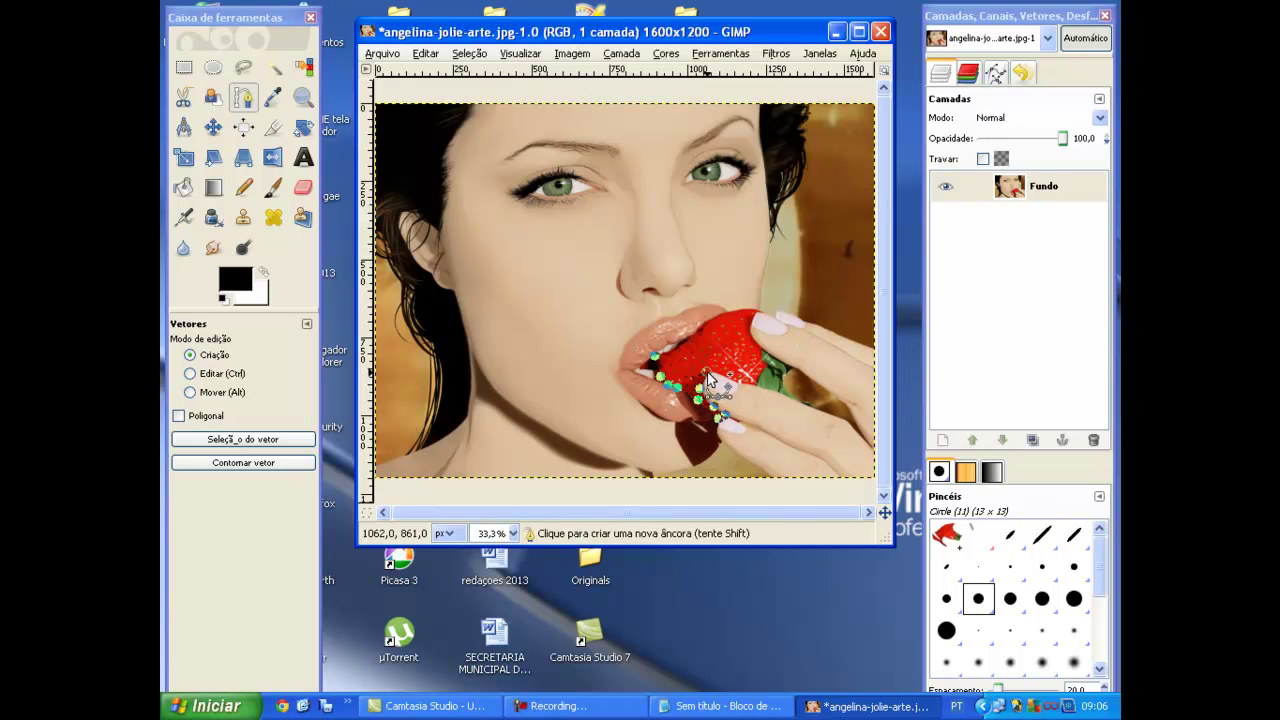
click(757, 386)
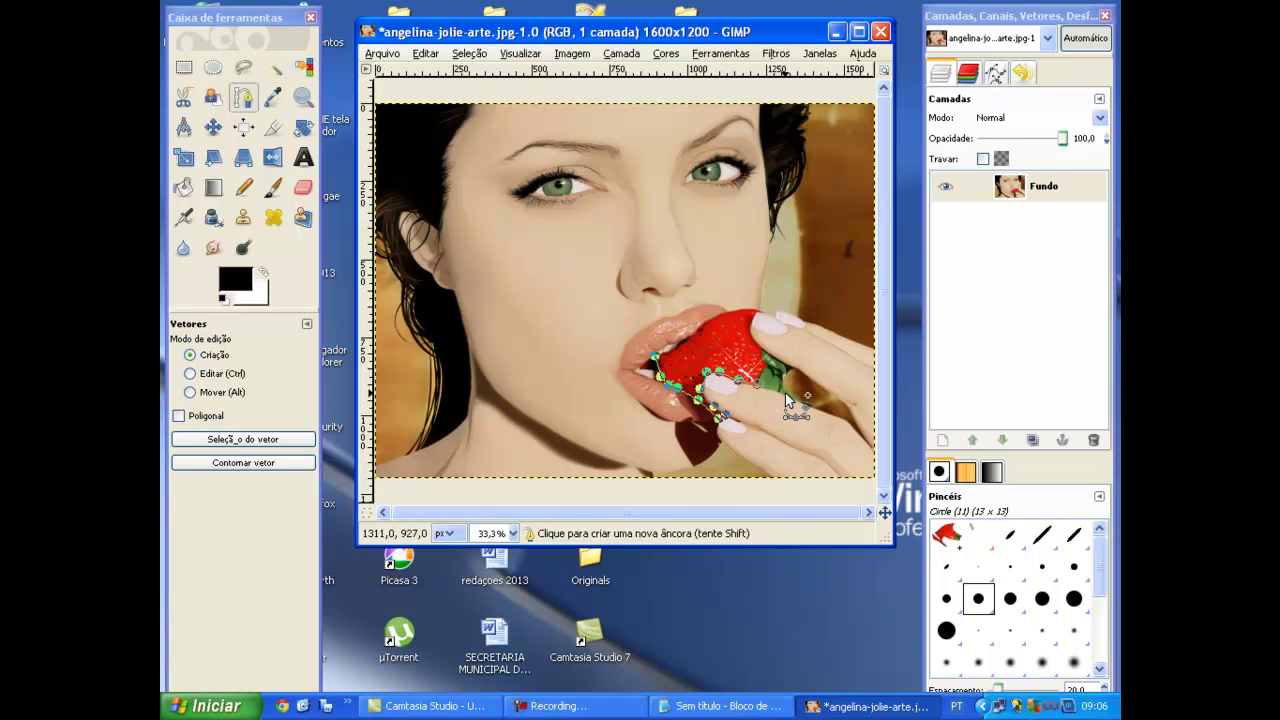
click(788, 380)
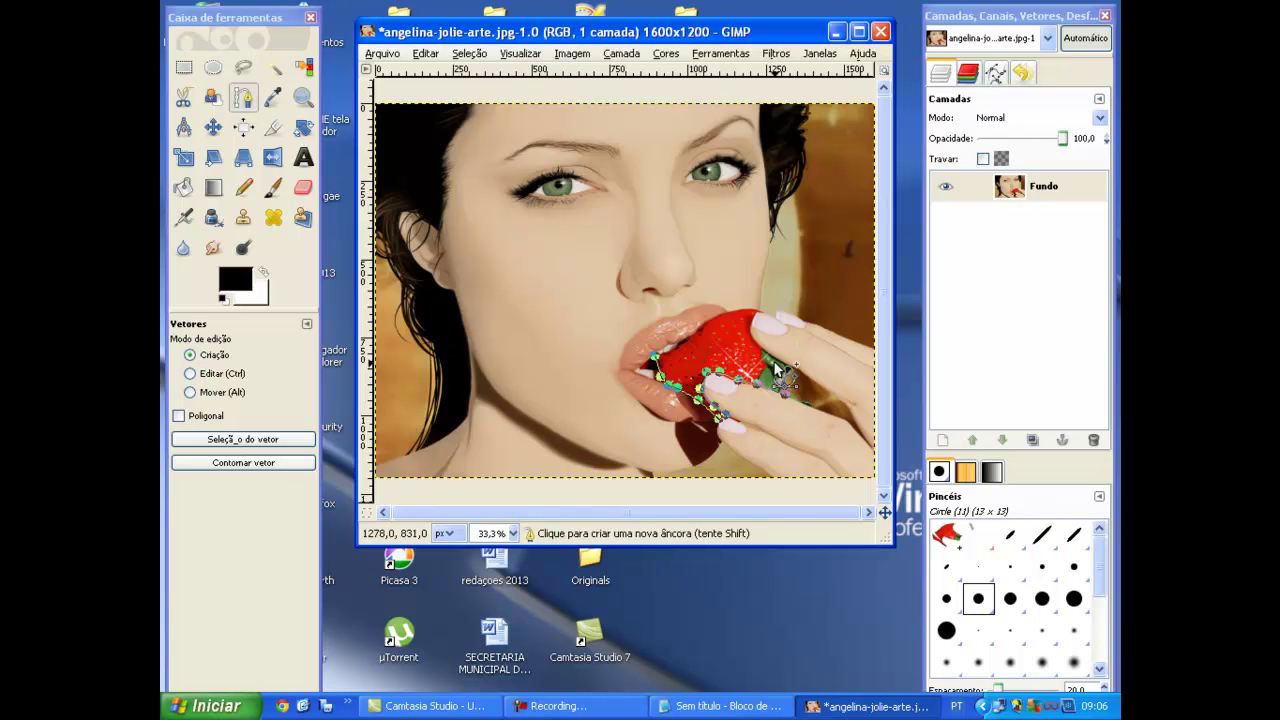
Close the path around the strawberry's top and left, then make it a selection.
click(758, 350)
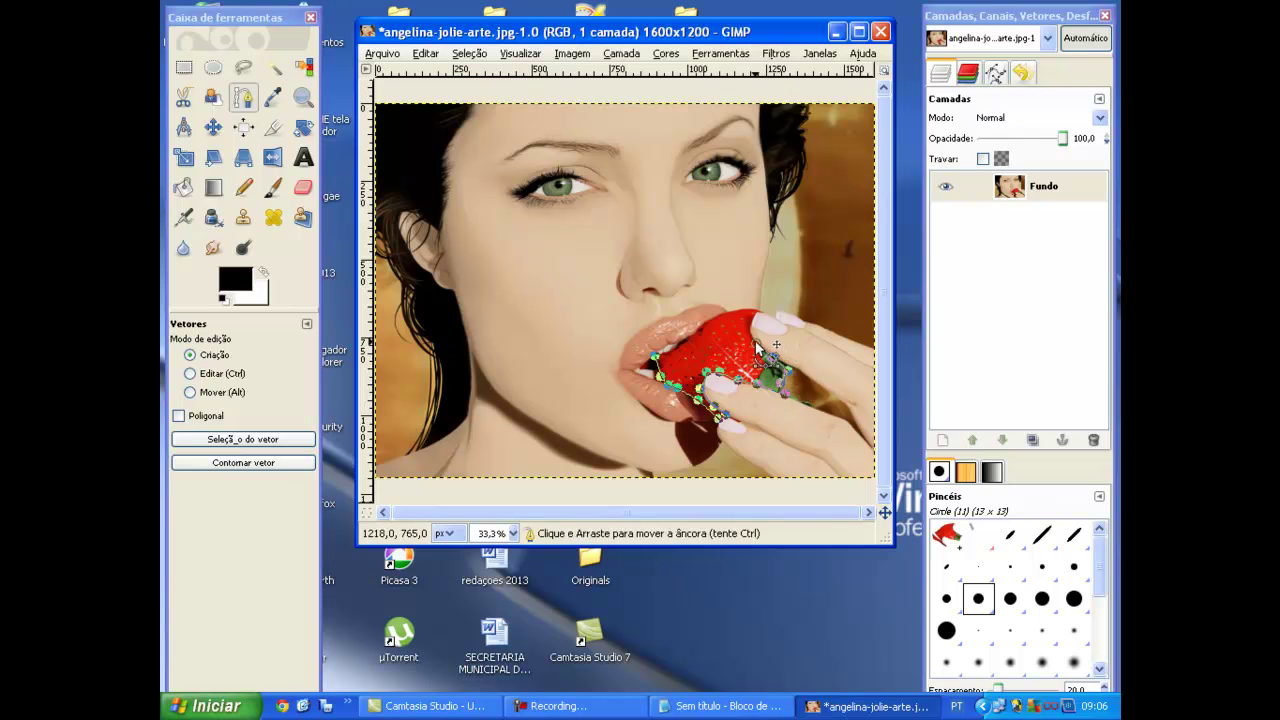
click(750, 317)
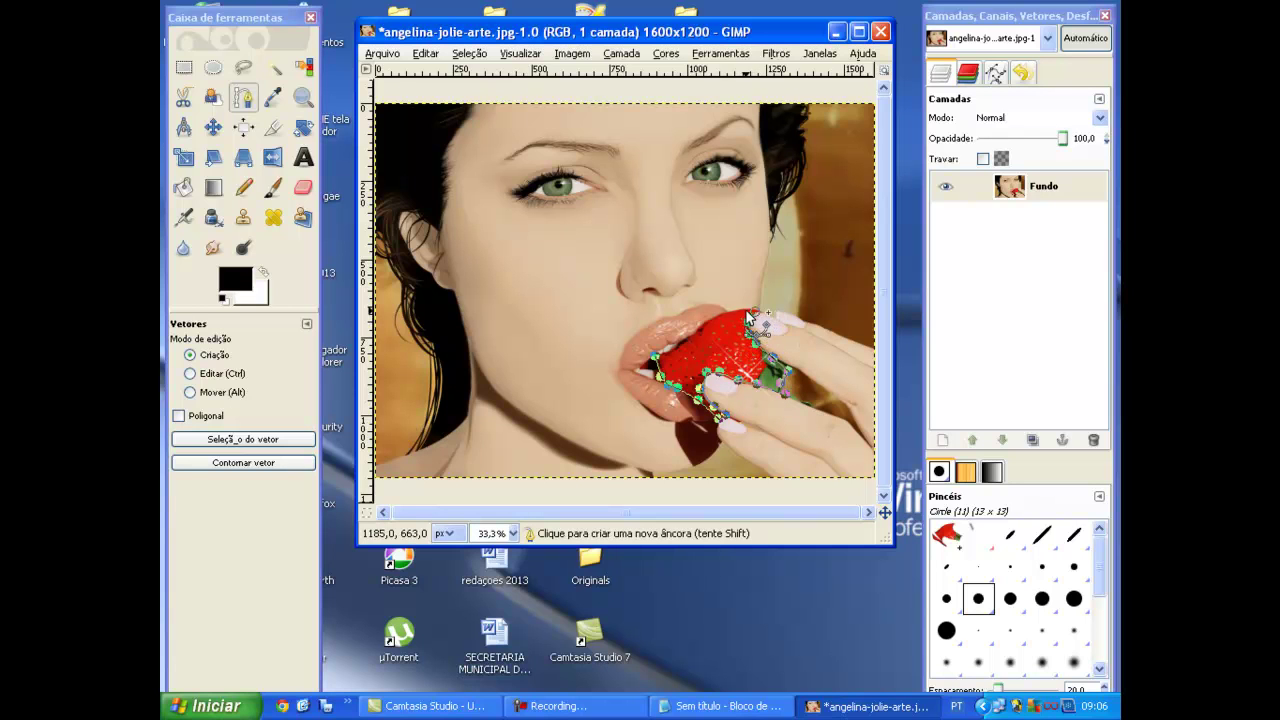
click(705, 321)
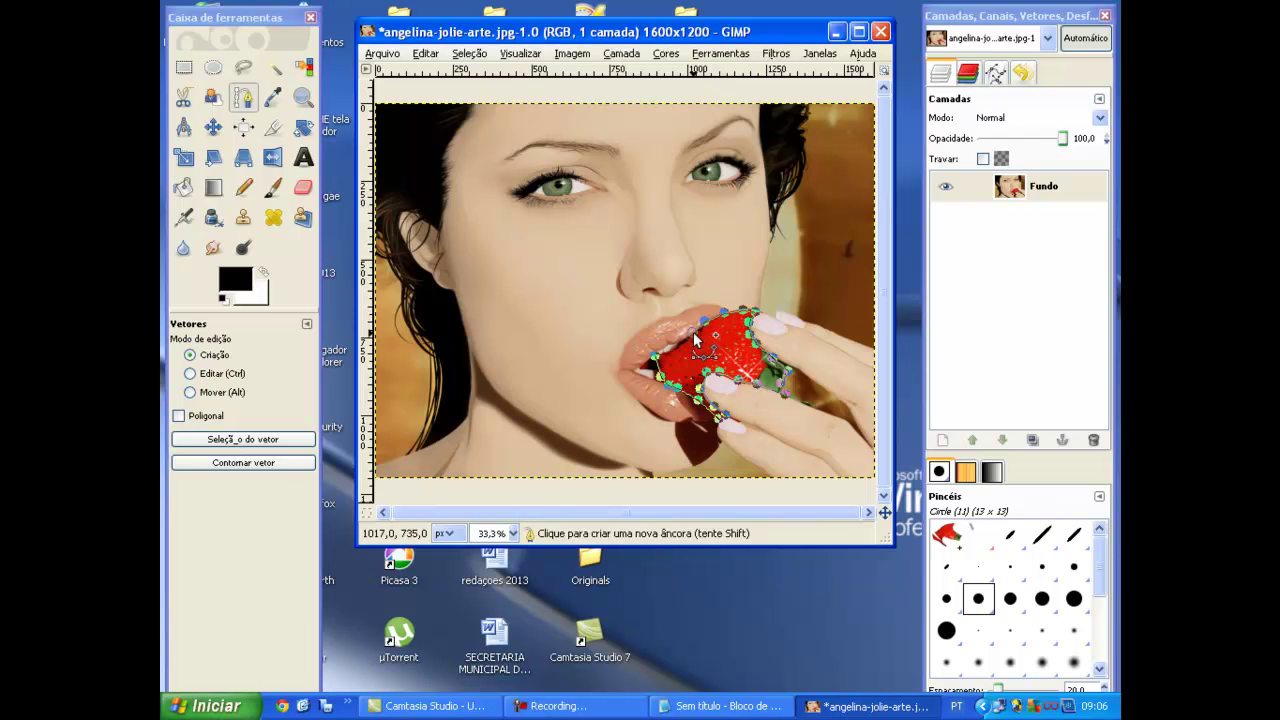
click(690, 353)
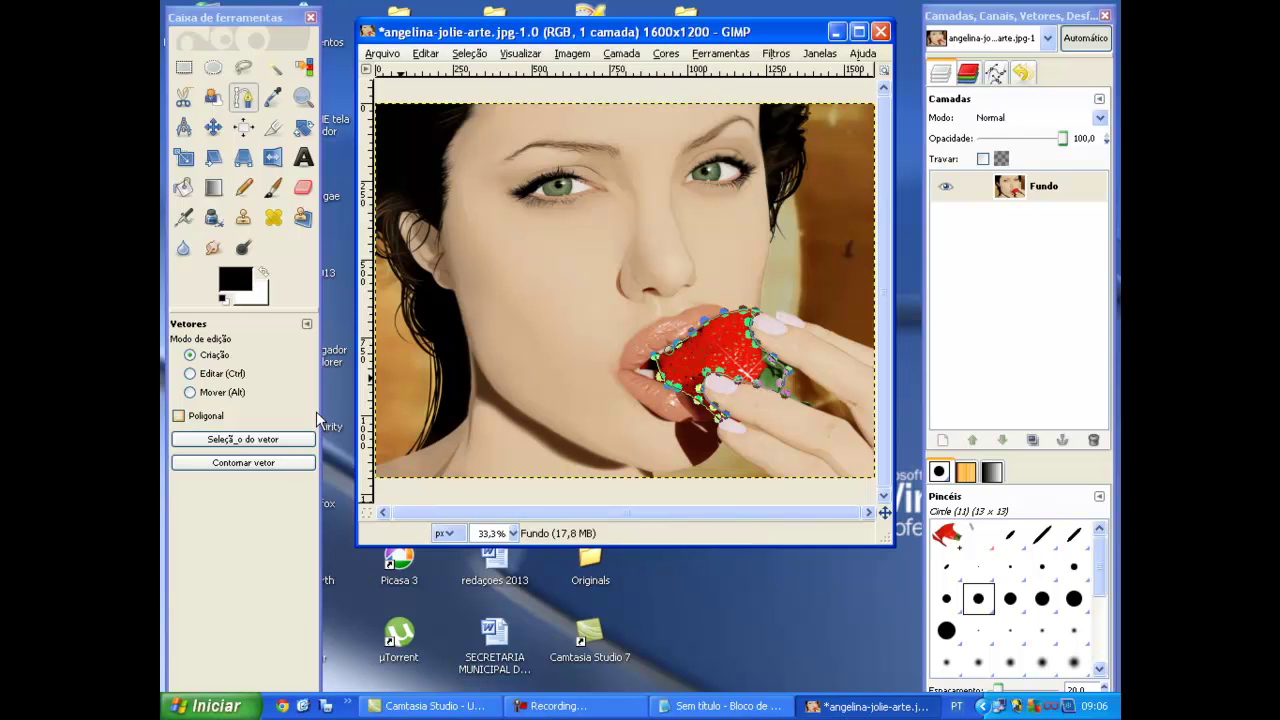
click(295, 439)
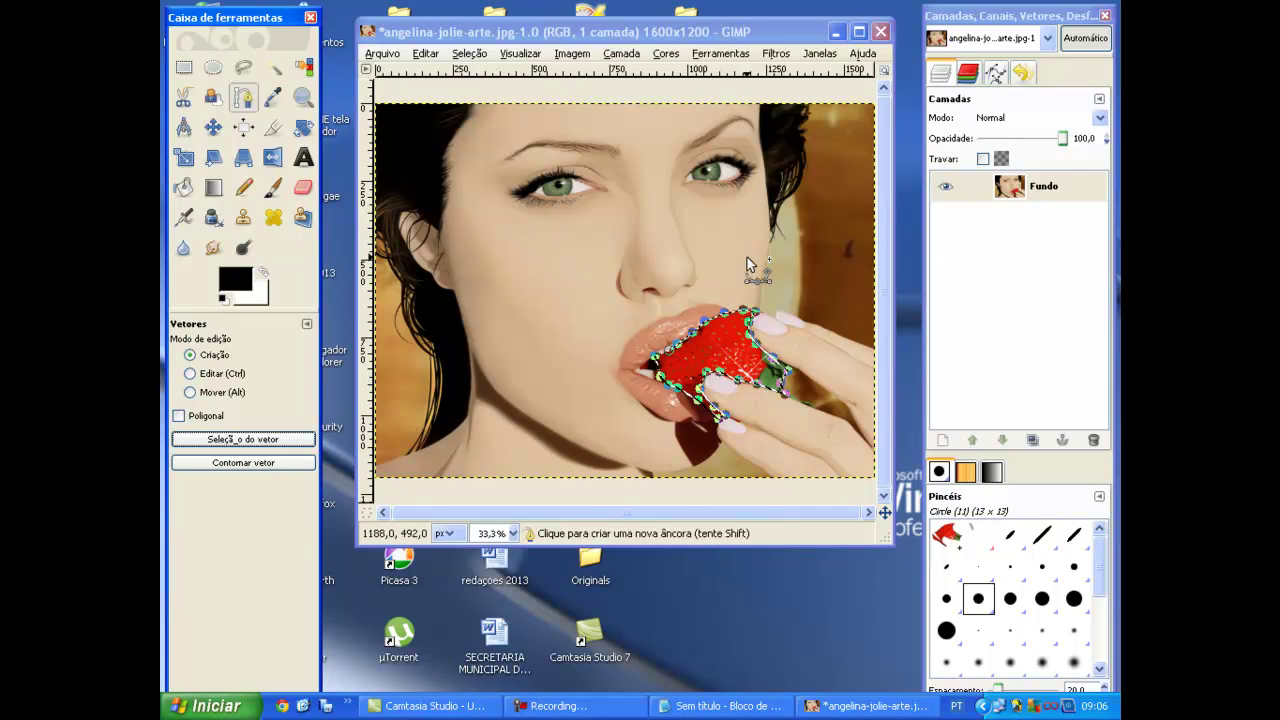
Add step 3 to the notes: 'agora aperte ctrl x e depois ctrl v (copiar e cola'.
click(718, 706)
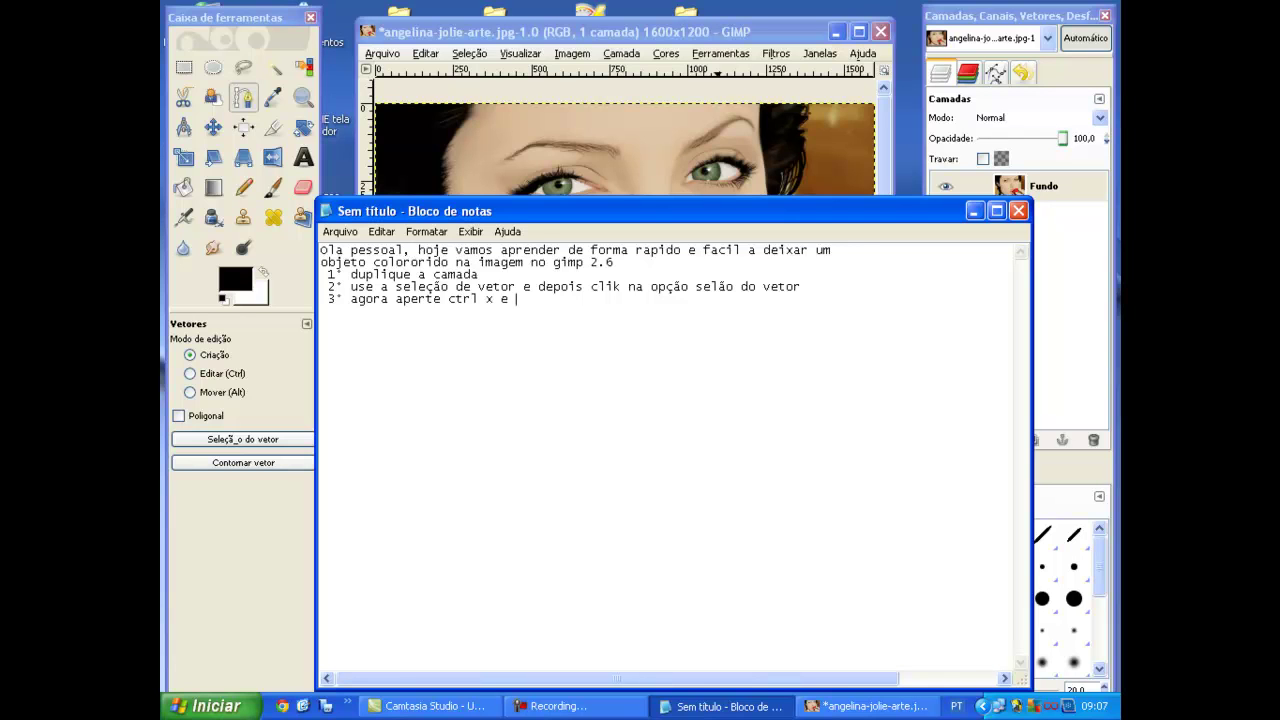
text(depois )
text(ctrl v (copiar e cola)
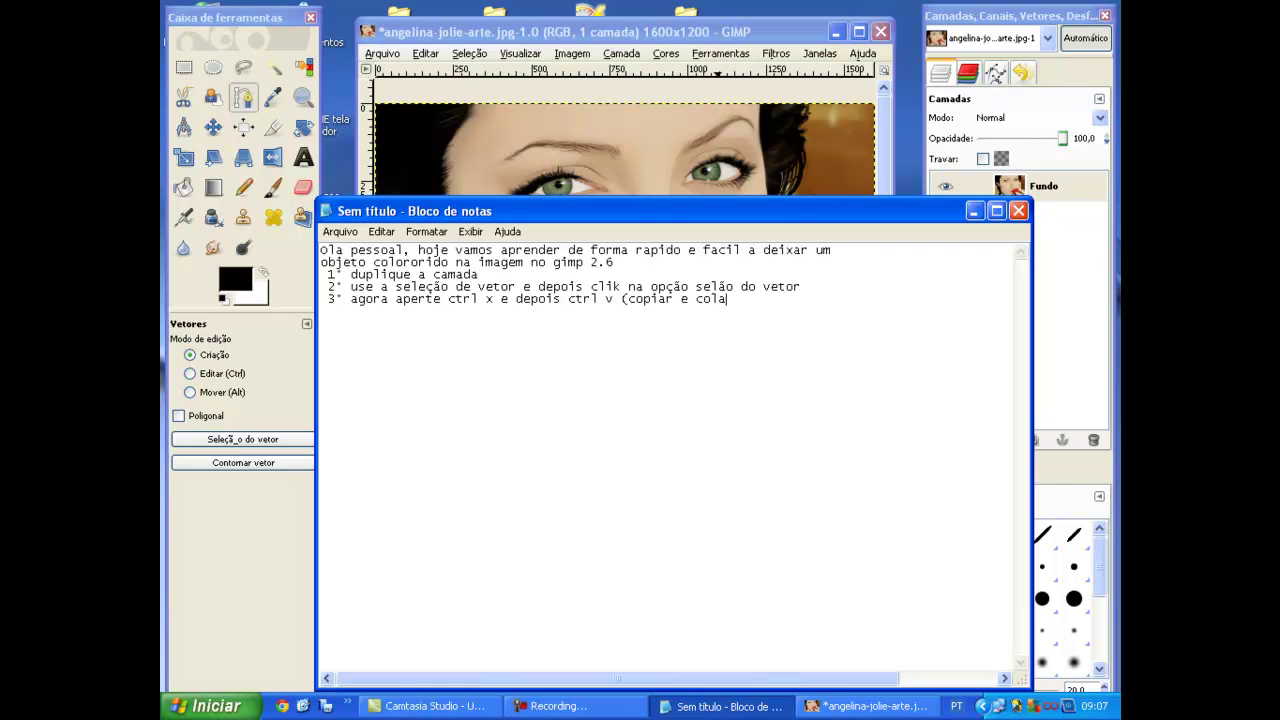
Cut and paste the strawberry, turning the floating selection into a new 'Camada colada' layer.
click(977, 209)
key(shift+v)
key(ctrl+x)
key(ctrl+v)
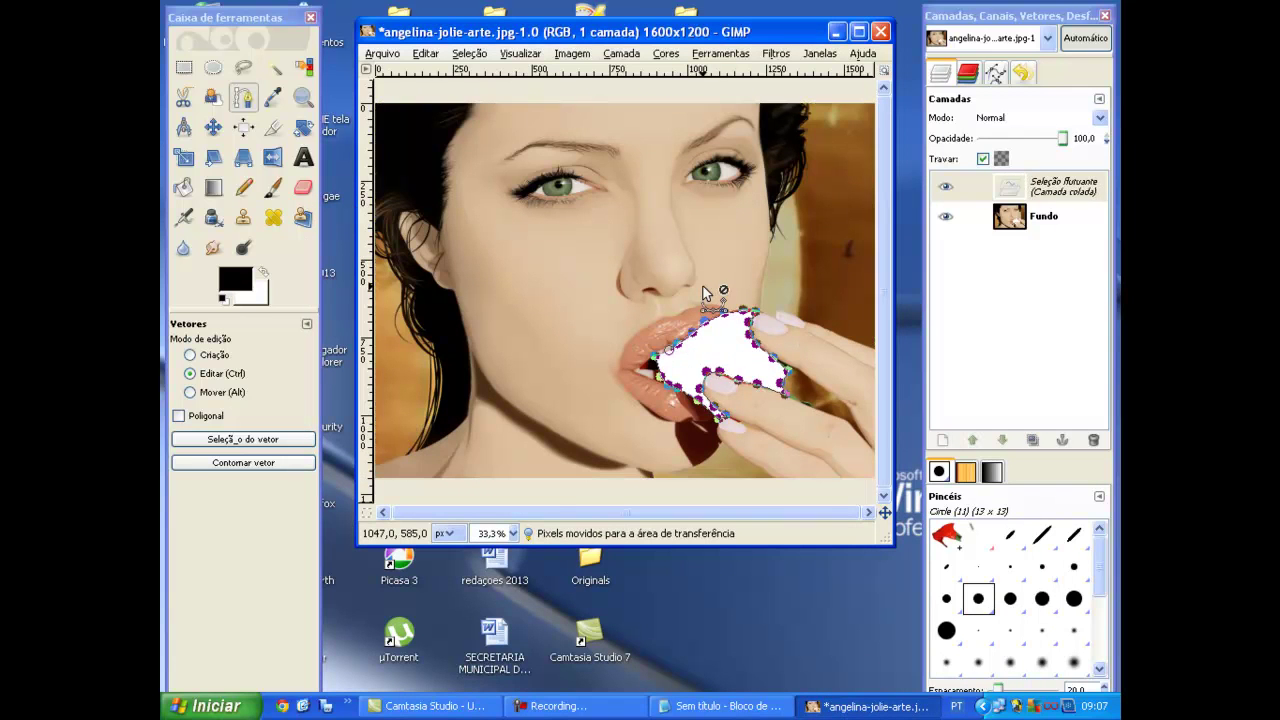
click(975, 187)
click(942, 440)
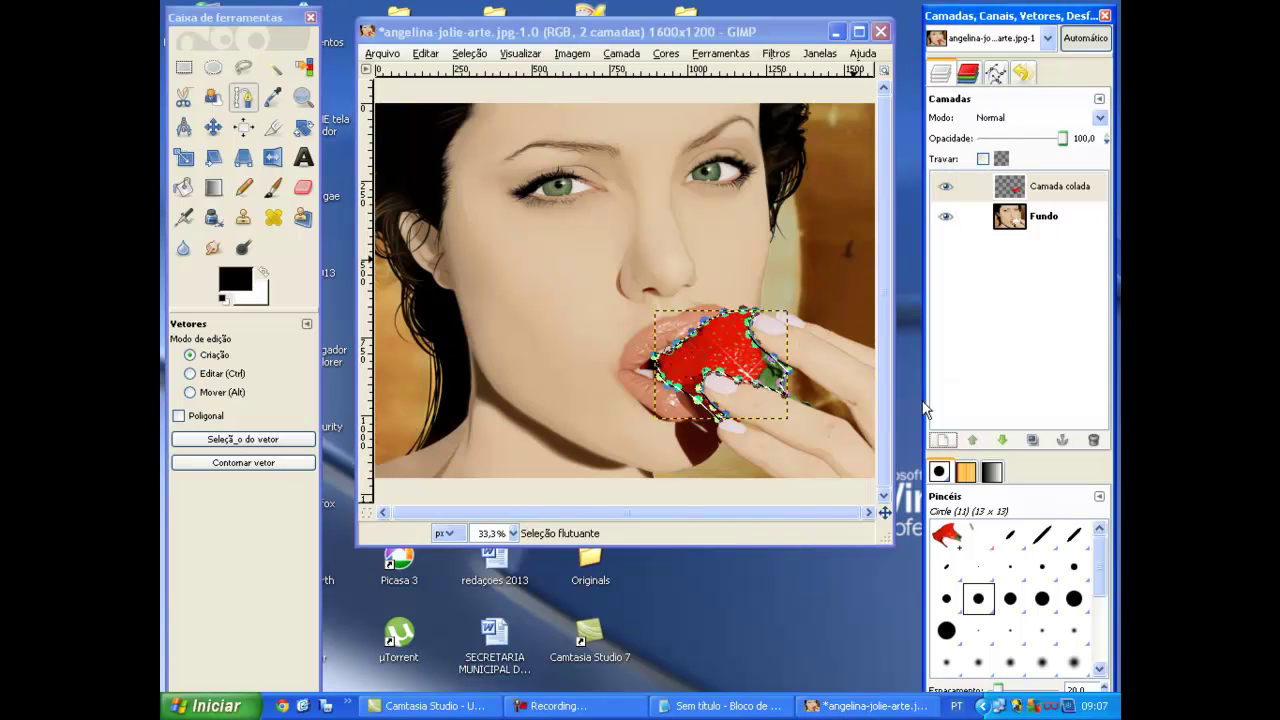
click(746, 712)
text(4)
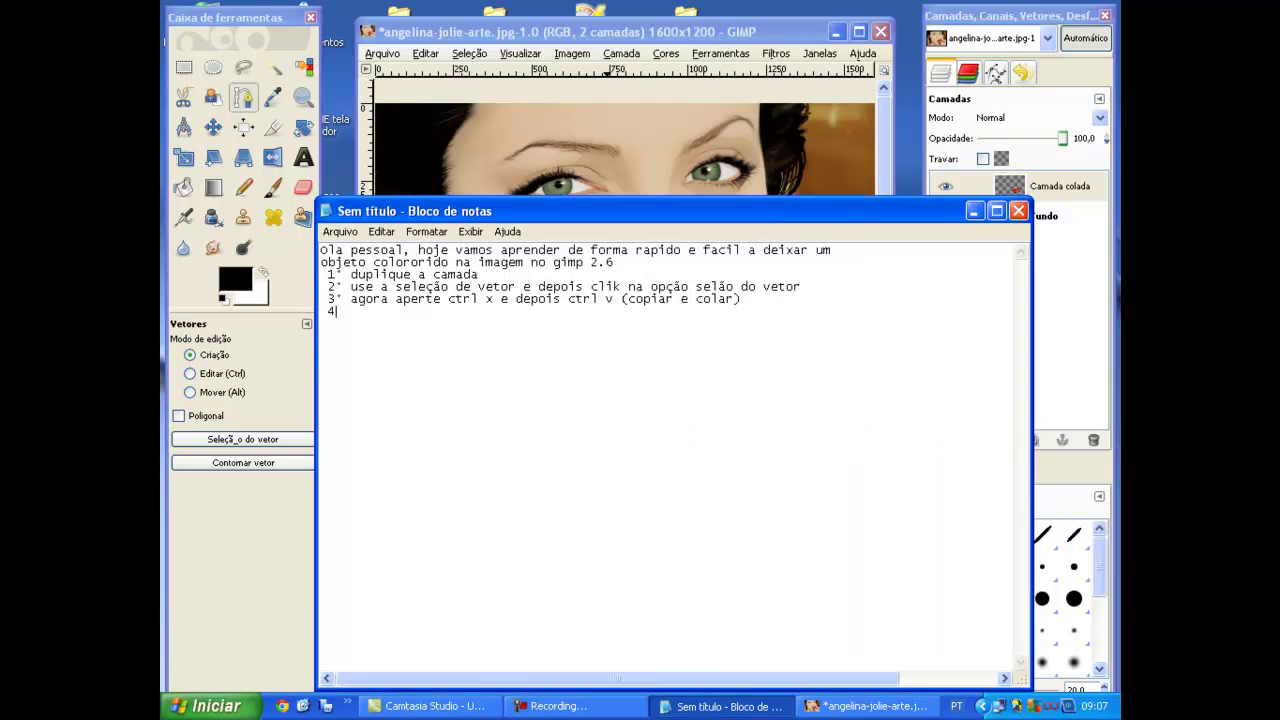
Type step 4 of the notes: 'na seleção flutuante crie uma nova camada'.
text(na seleçã)
text(o flutuante cr)
text(ie umano)
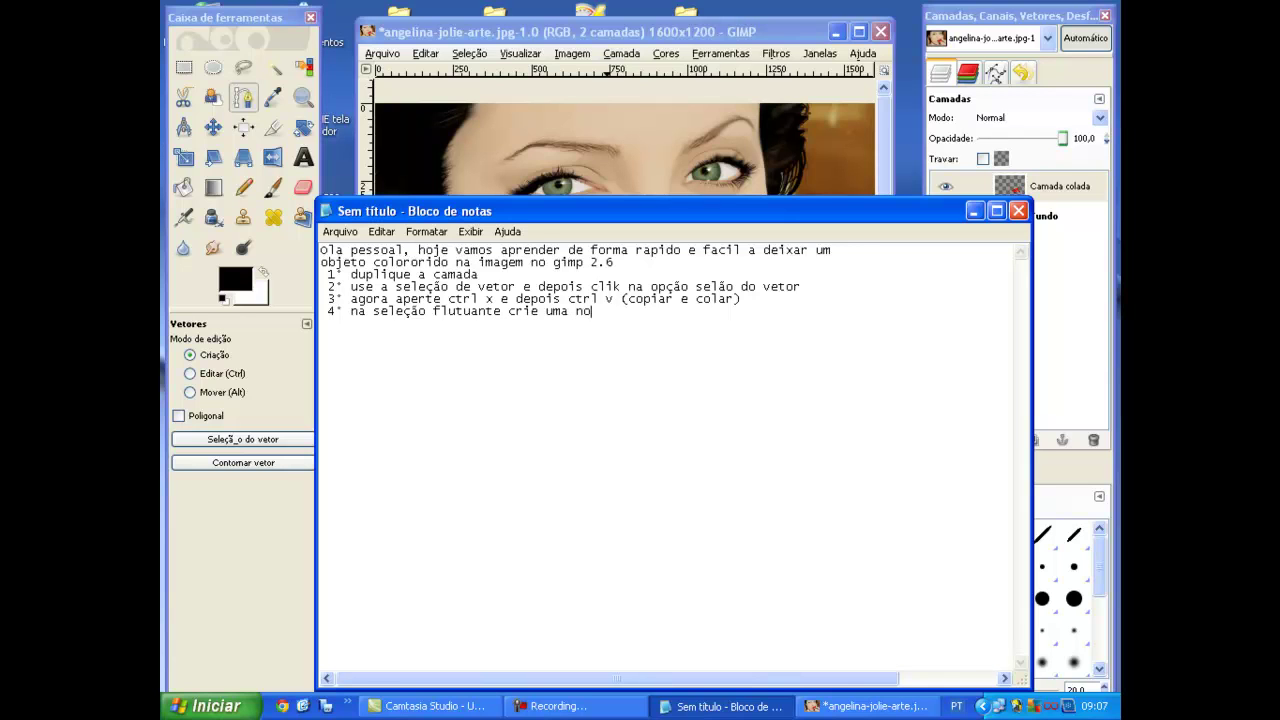
text(camada)
Desaturate the Fundo layer with Claridade, leaving the strawberry on Camada colada red.
click(972, 212)
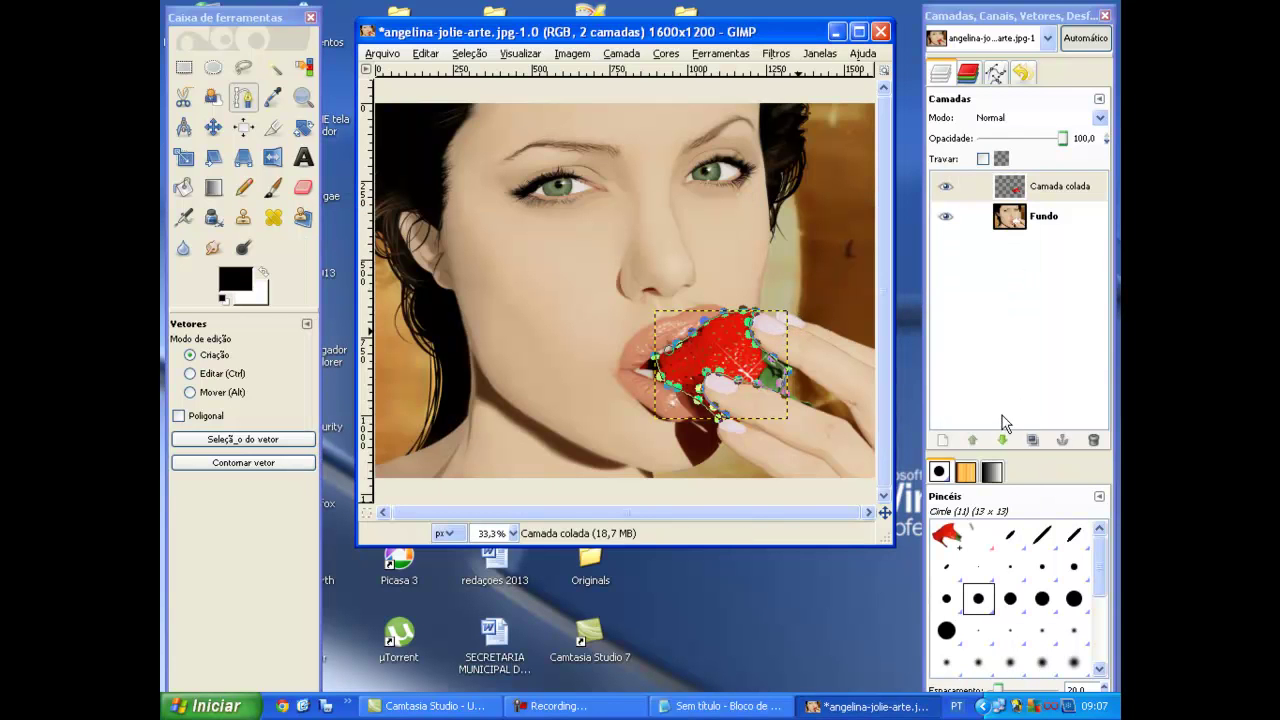
click(1010, 188)
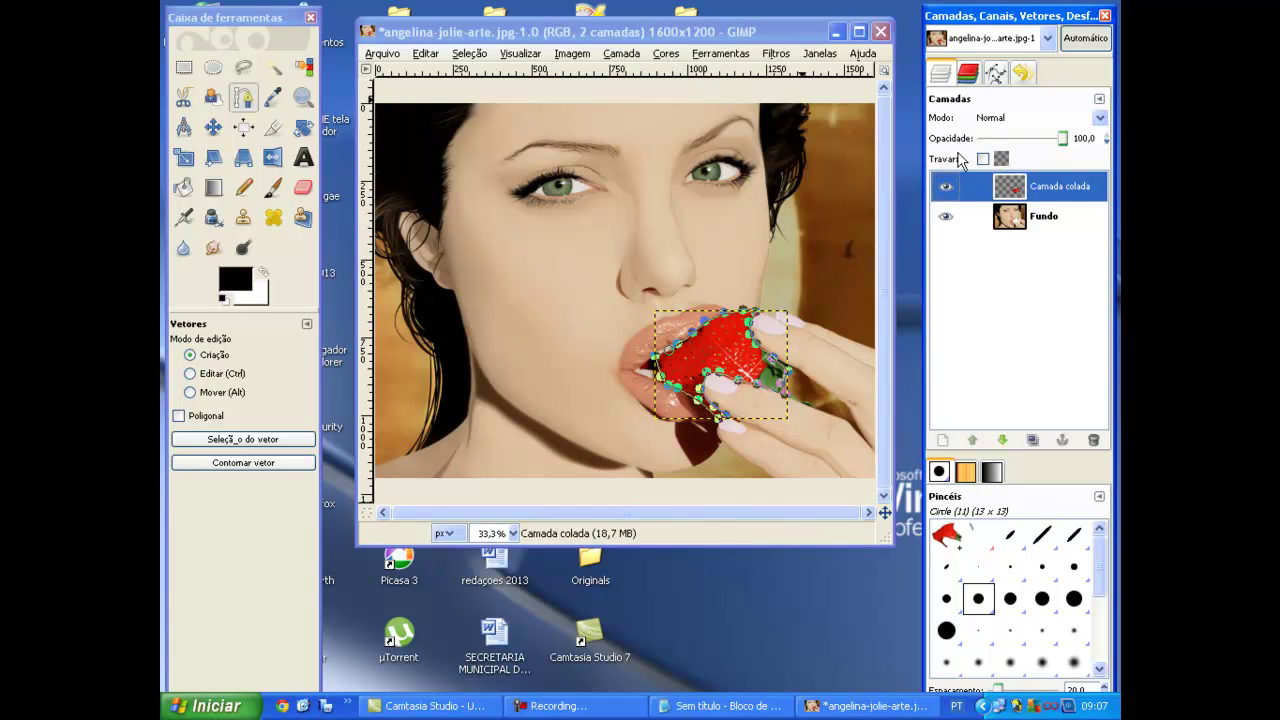
click(1025, 218)
click(665, 53)
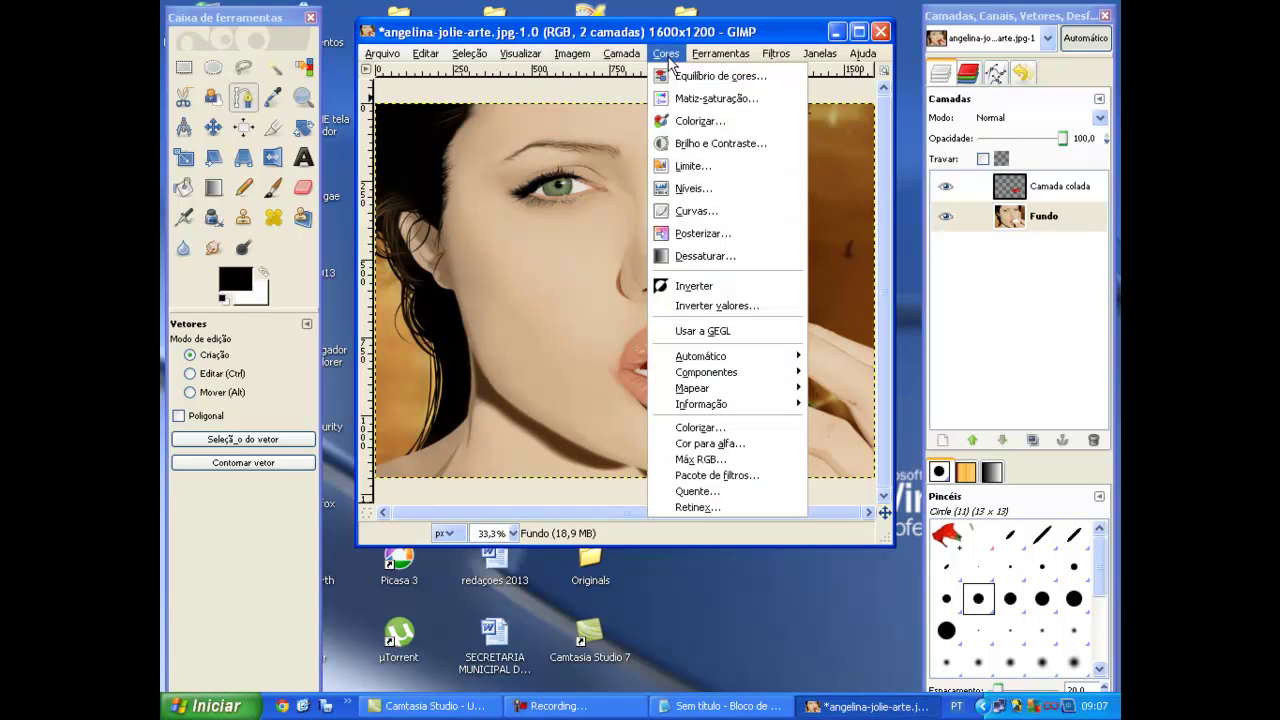
click(737, 256)
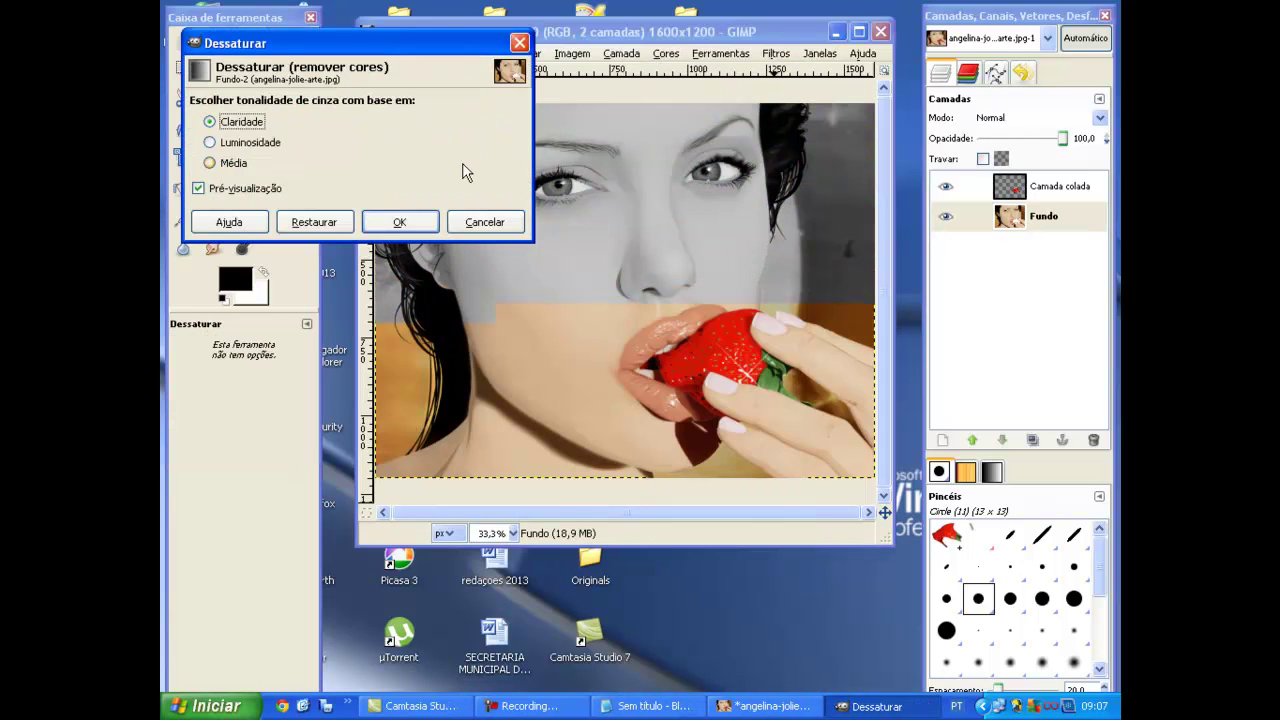
click(399, 222)
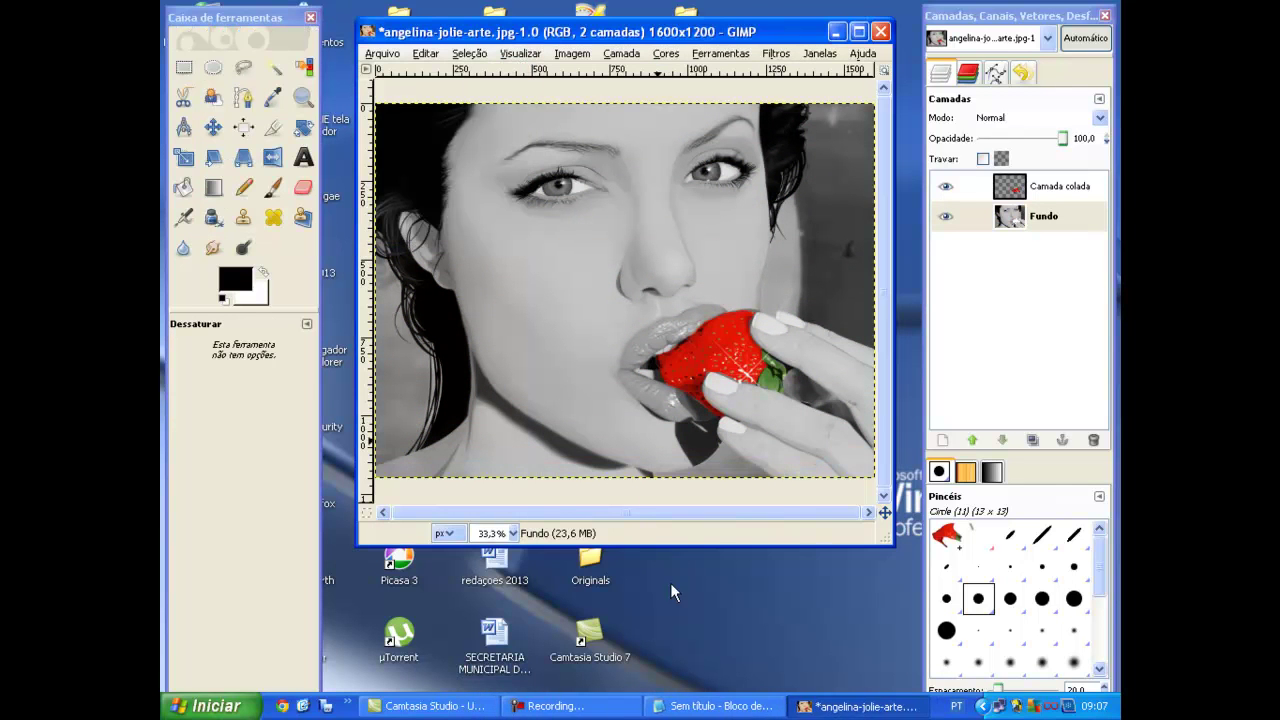
Add step 5 about desaturating the background and a farewell note, then minimize Notepad.
click(700, 706)
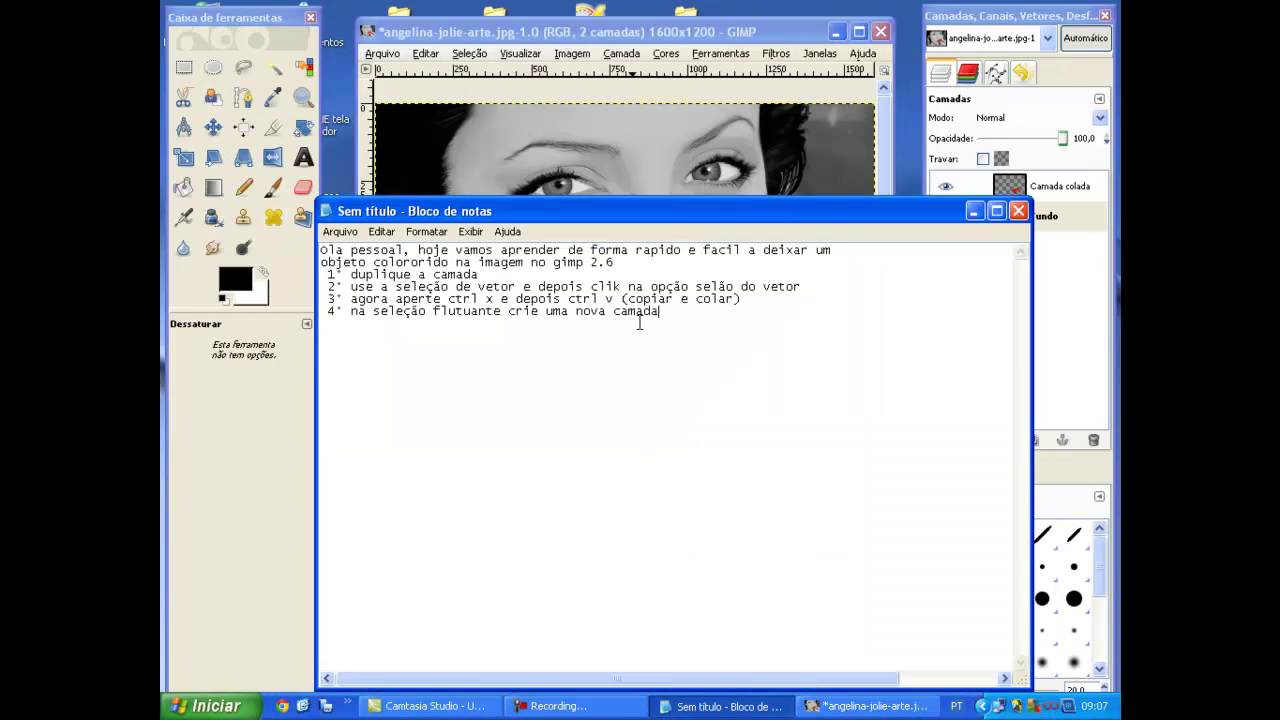
key(Return)
text(5° ago)
text(ra foi só ir no)
text(fundo )
text(e dessaturar)
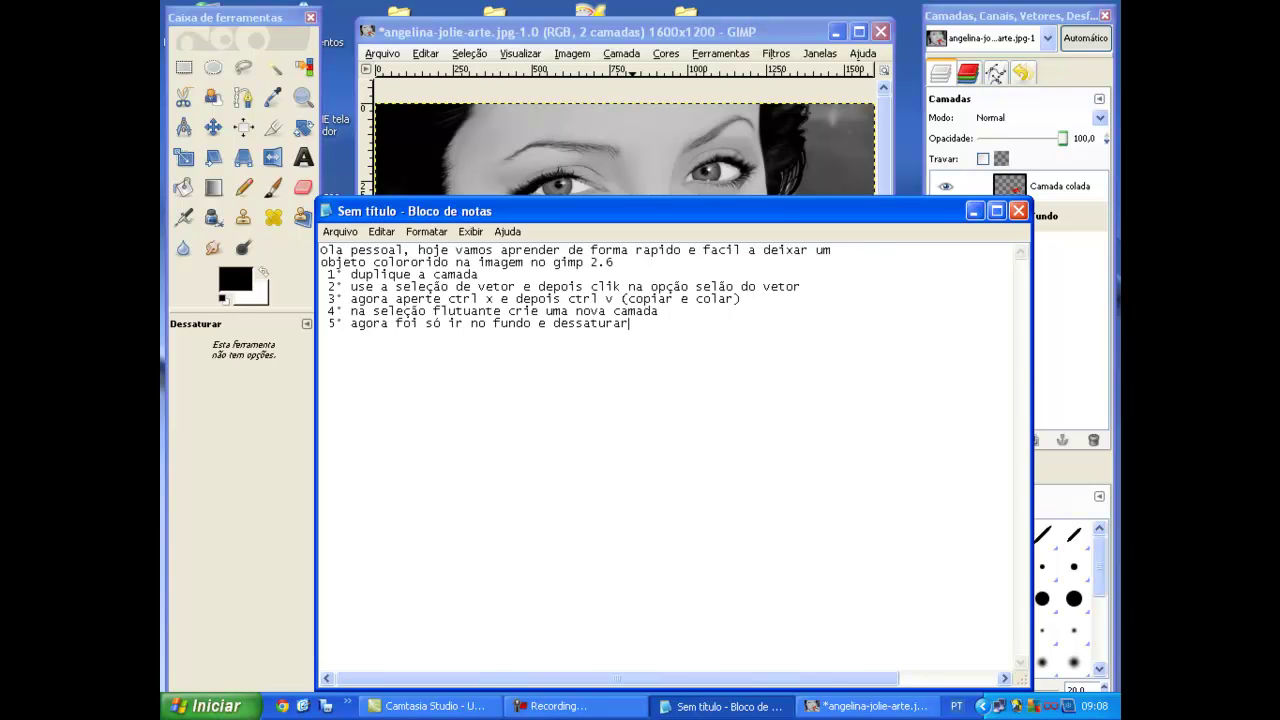
text(.. esta pro)
text(nto galera' )
text(espero ter ajudad)
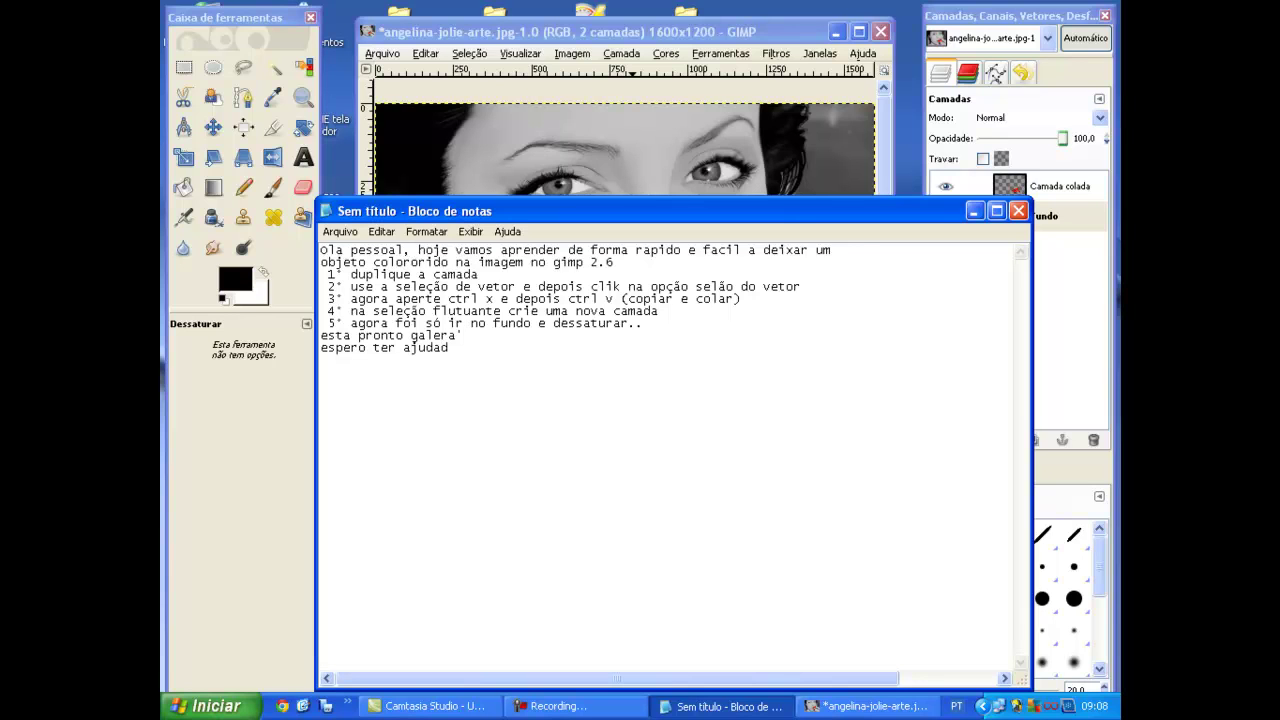
text(leu)
text(uan)
right_click(645, 318)
click(910, 372)
click(974, 211)
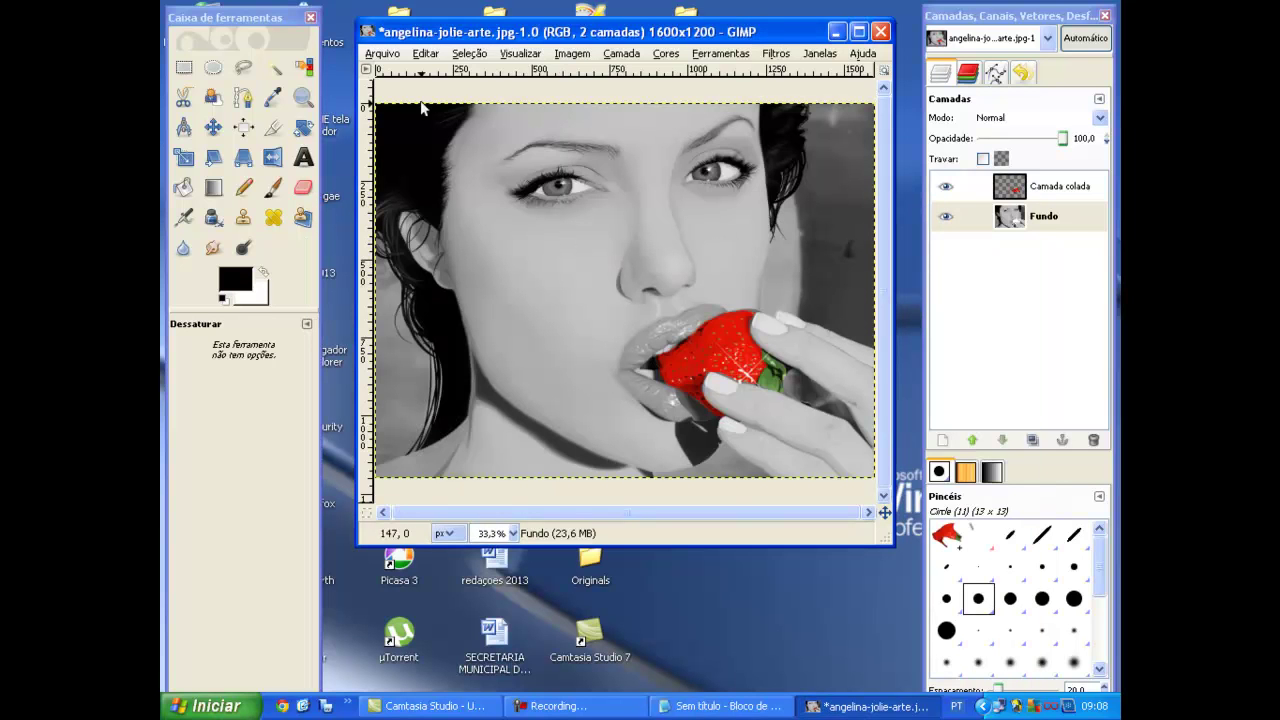
Save the image as angelina-jolie-arte3.jpg, exported flattened at JPEG quality 100.
click(425, 55)
click(380, 55)
click(380, 54)
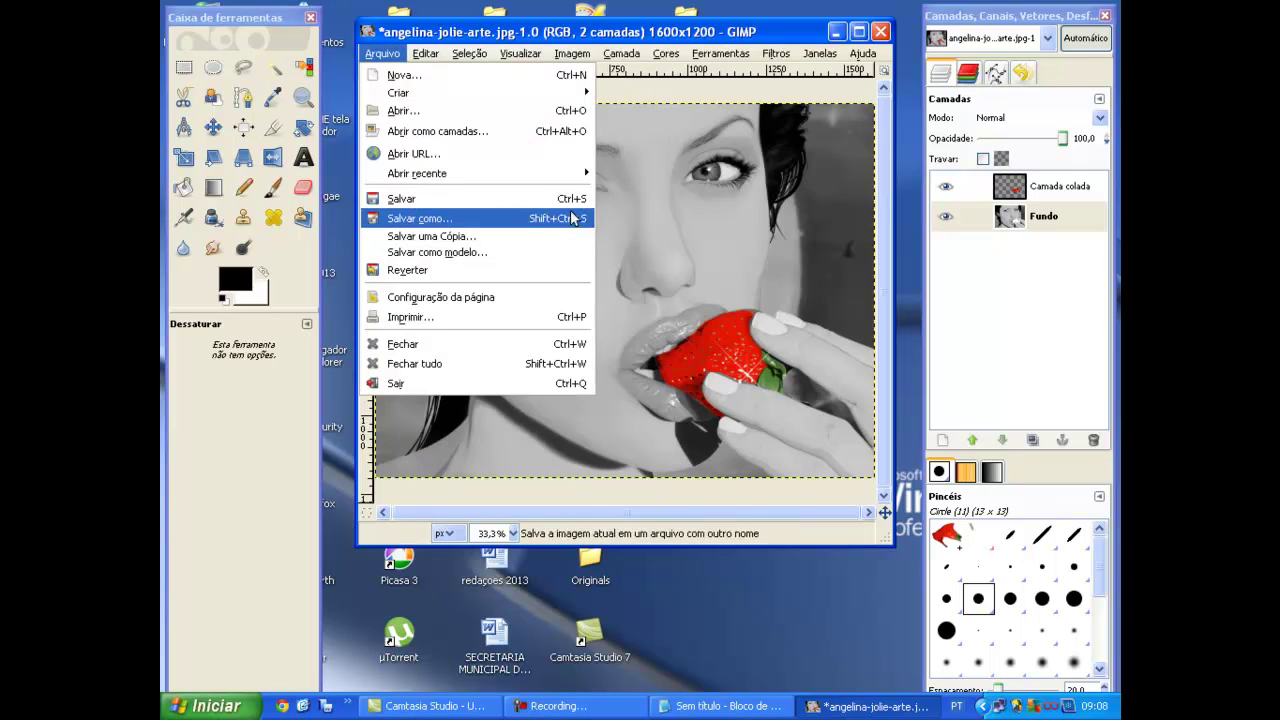
click(528, 218)
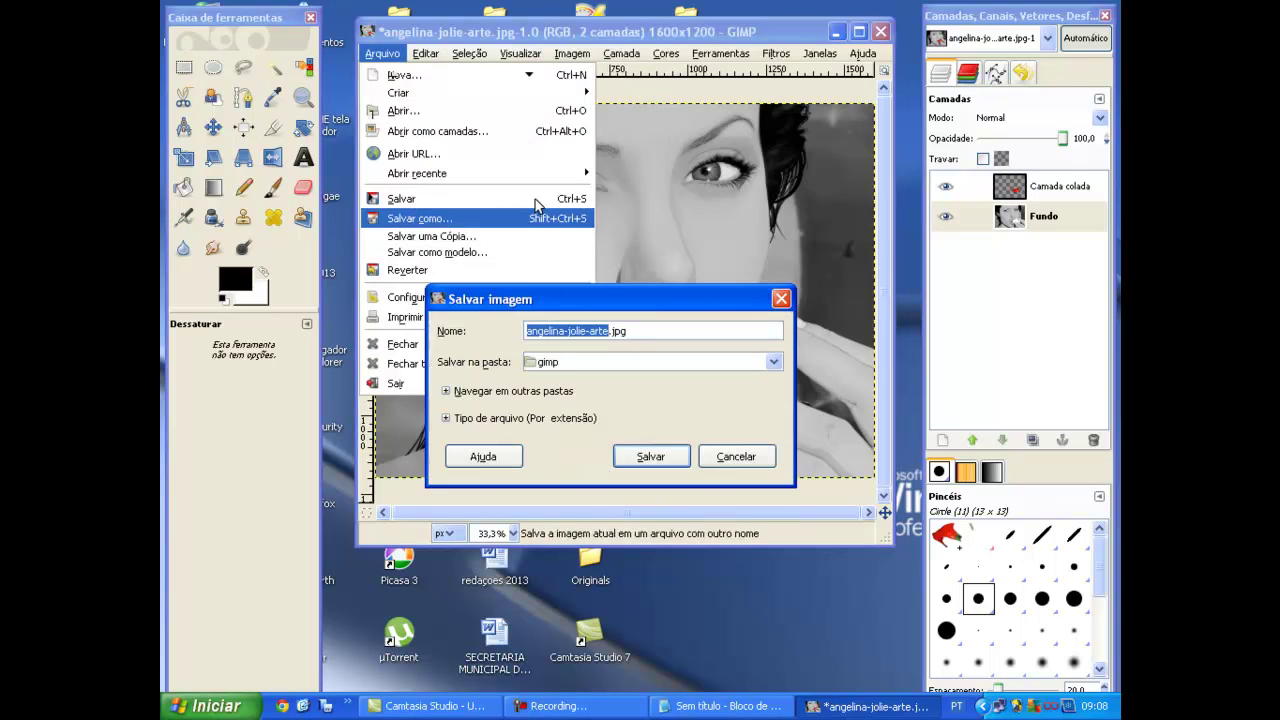
click(610, 331)
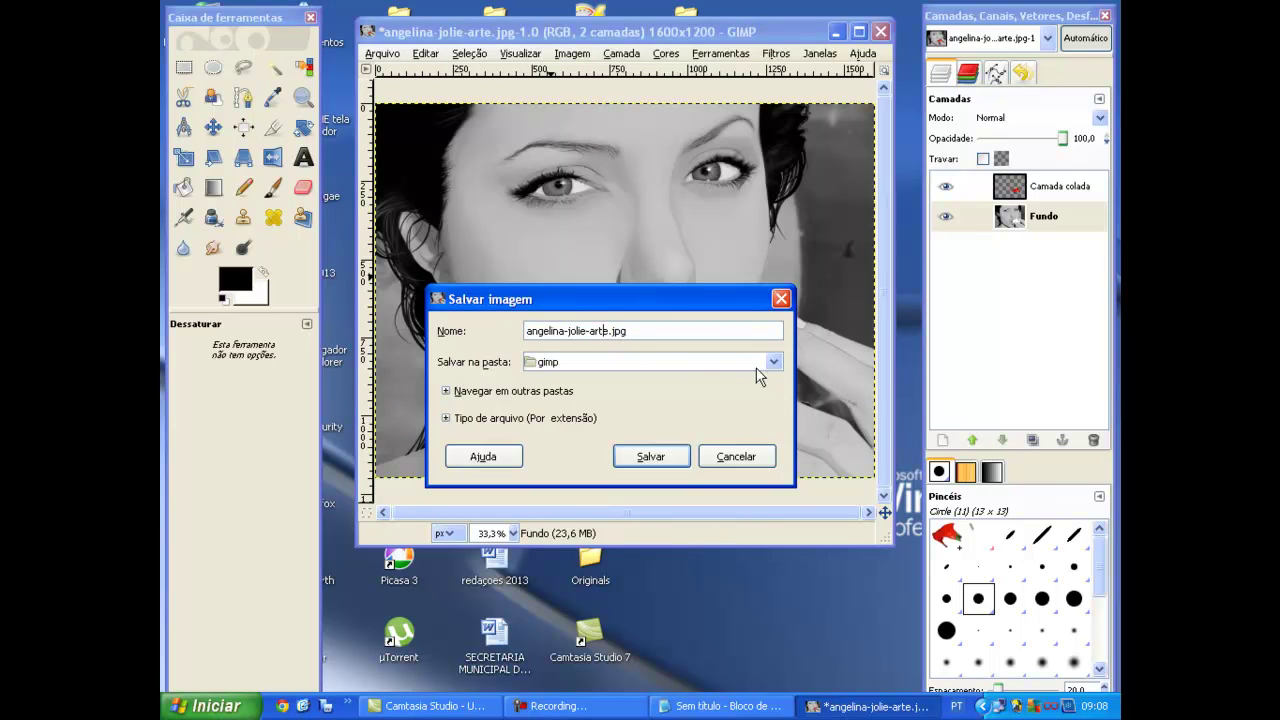
text(3)
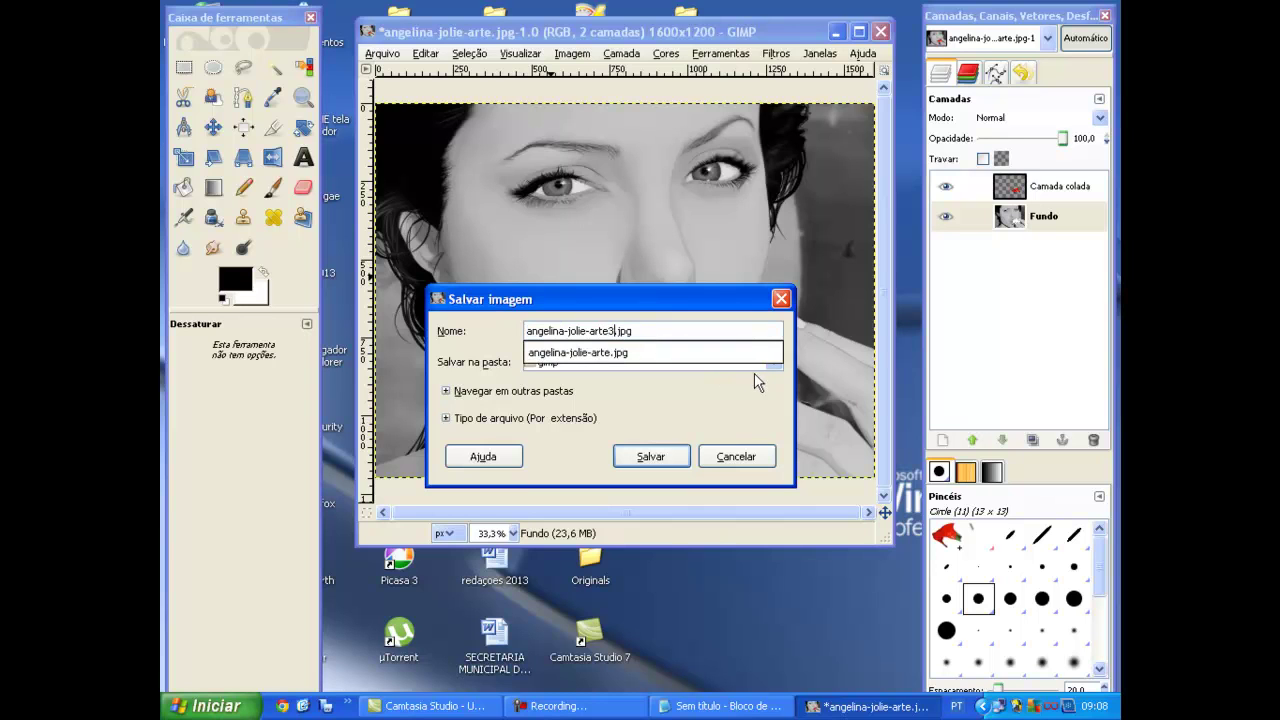
click(660, 458)
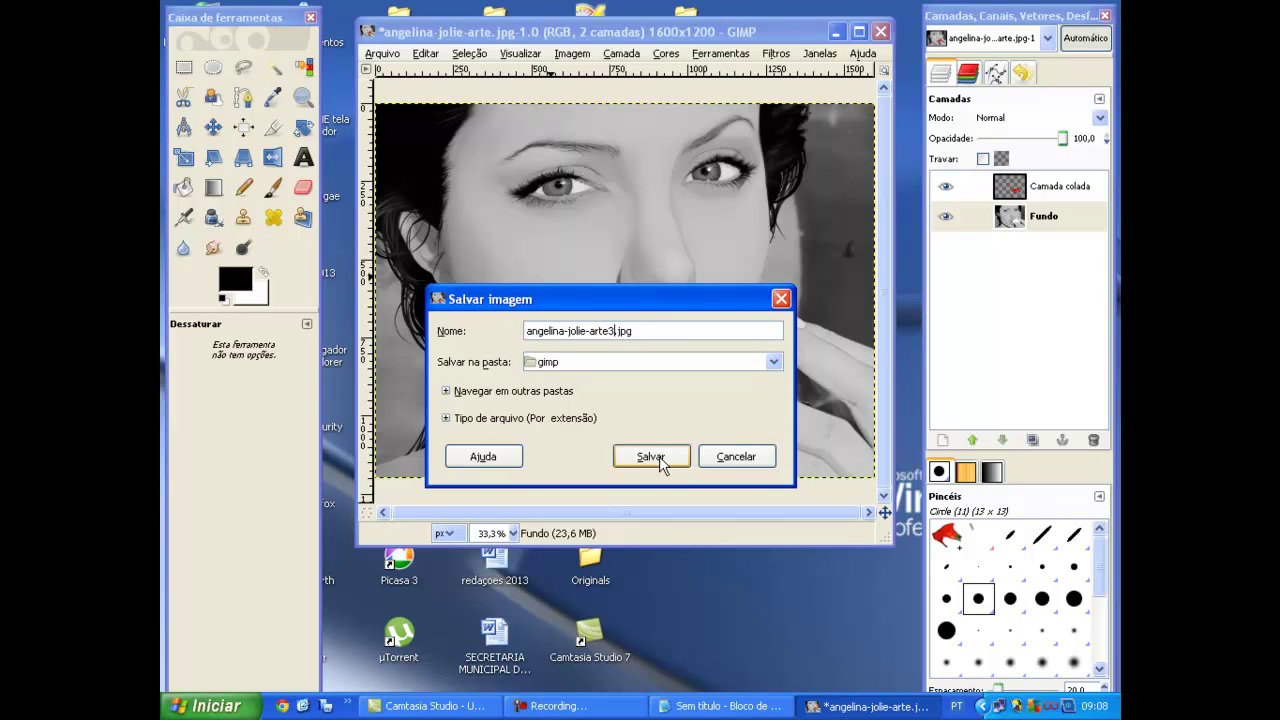
click(657, 456)
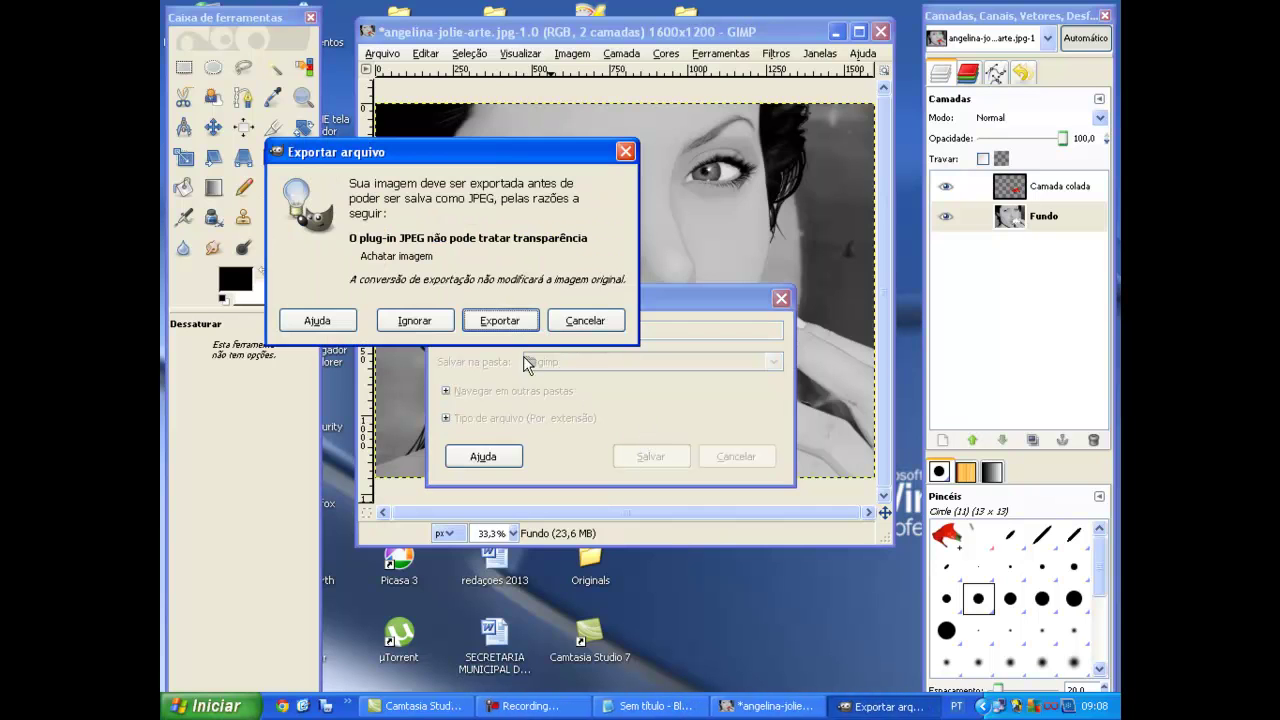
click(500, 320)
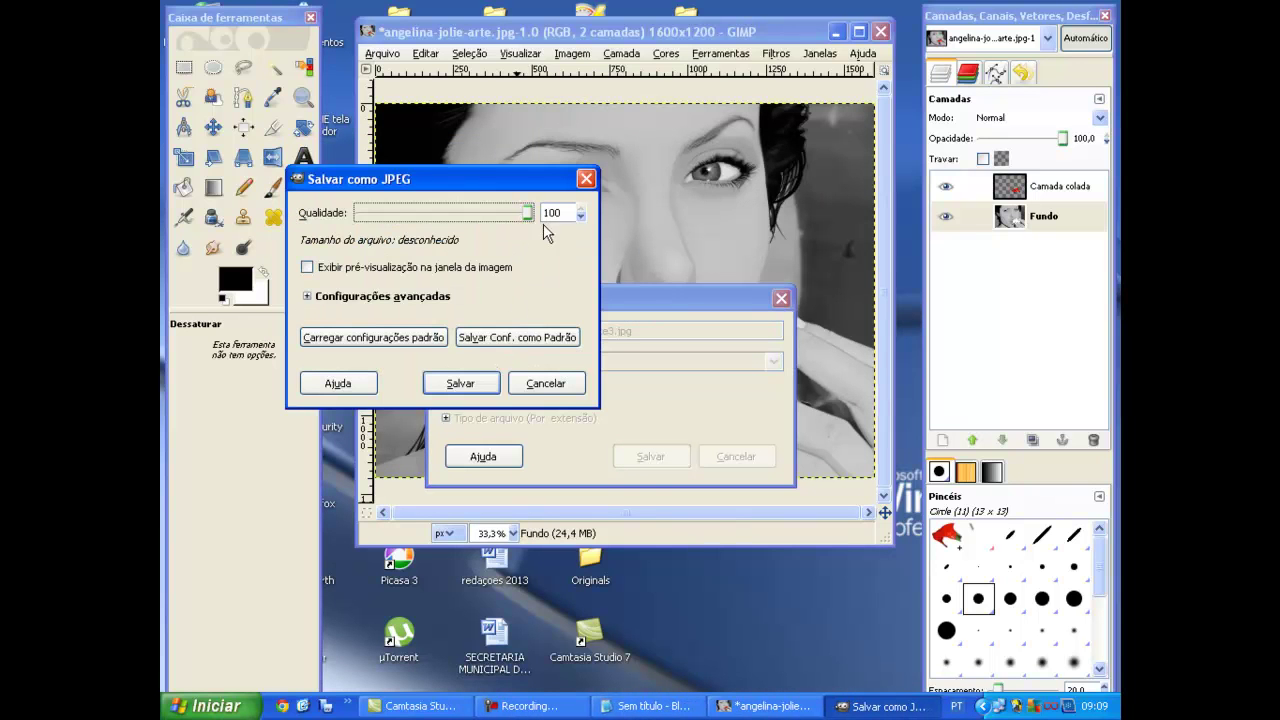
click(488, 385)
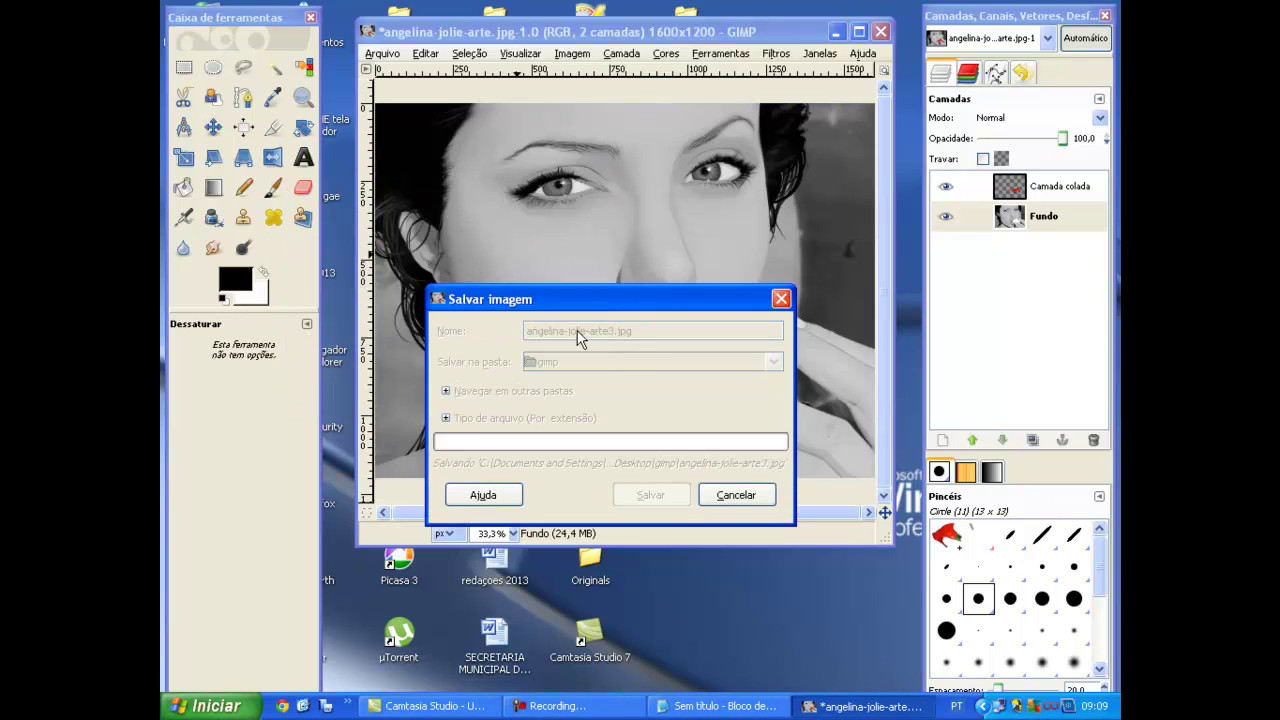